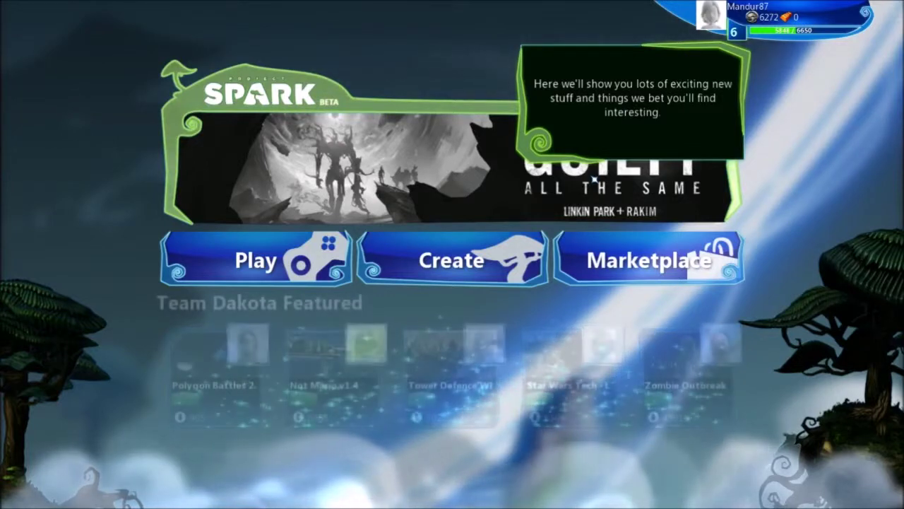
click(682, 137)
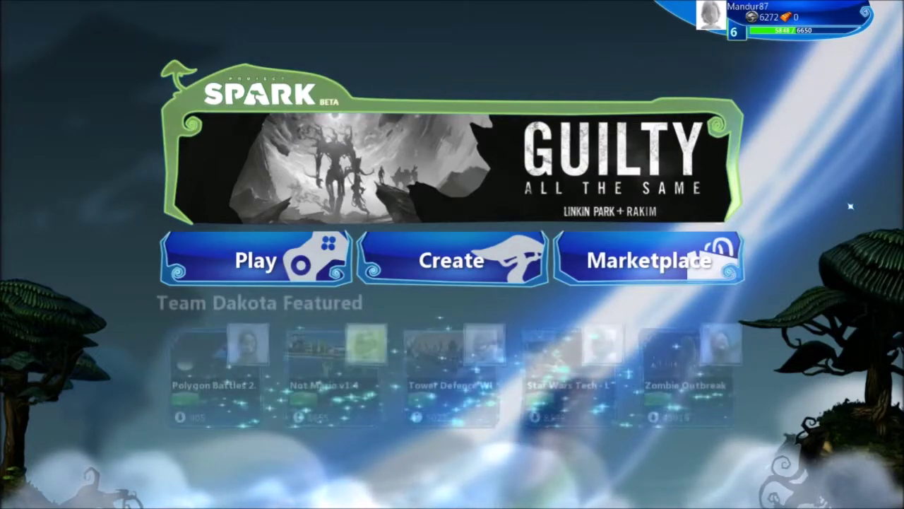
click(679, 134)
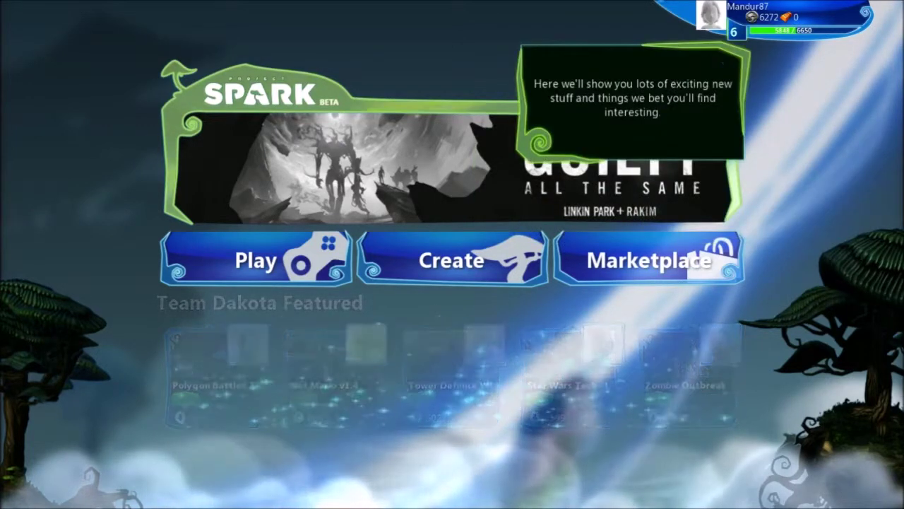
click(465, 34)
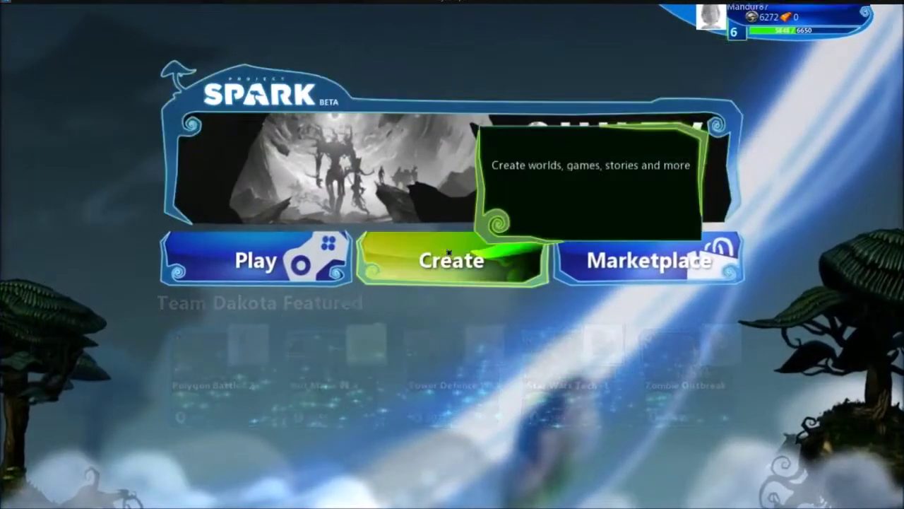
Step: View the Create page's options for starting a project and go back to the home screen
click(450, 252)
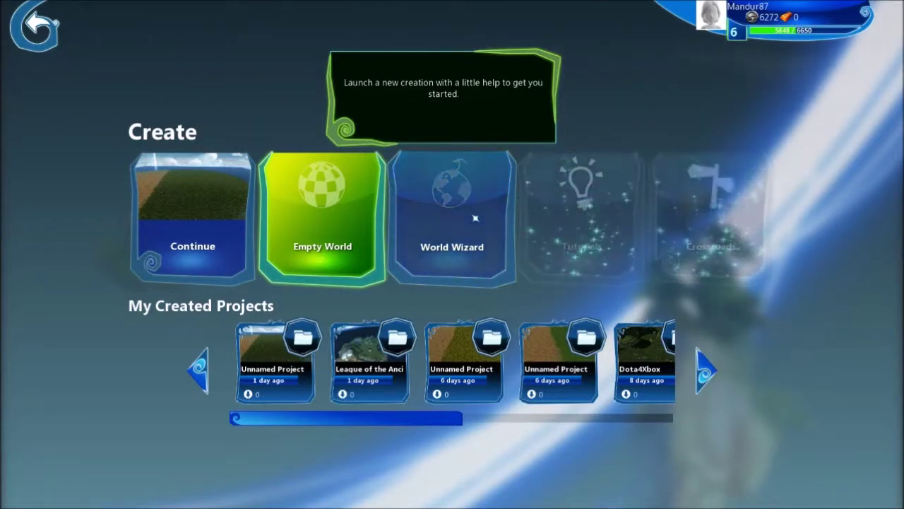
click(37, 25)
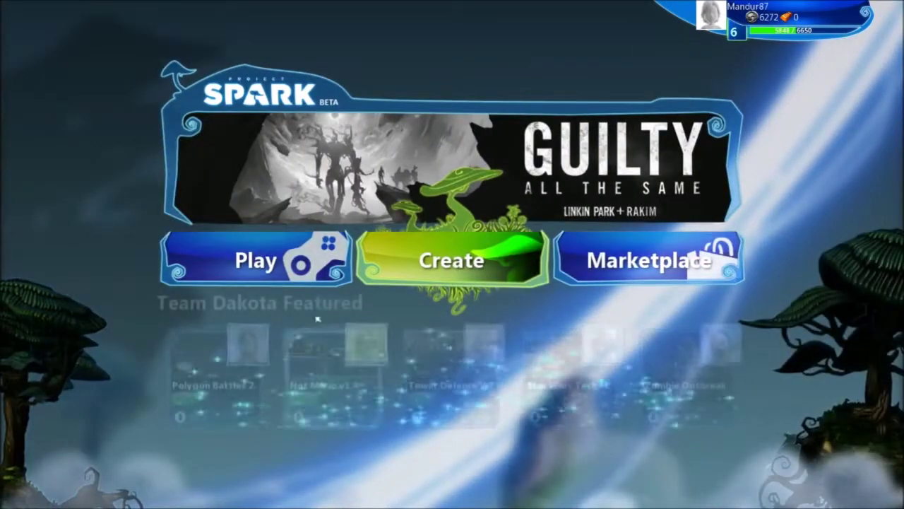
Step: Open the Community feeds for playing and browse through the feed categories and the newest worlds
click(282, 260)
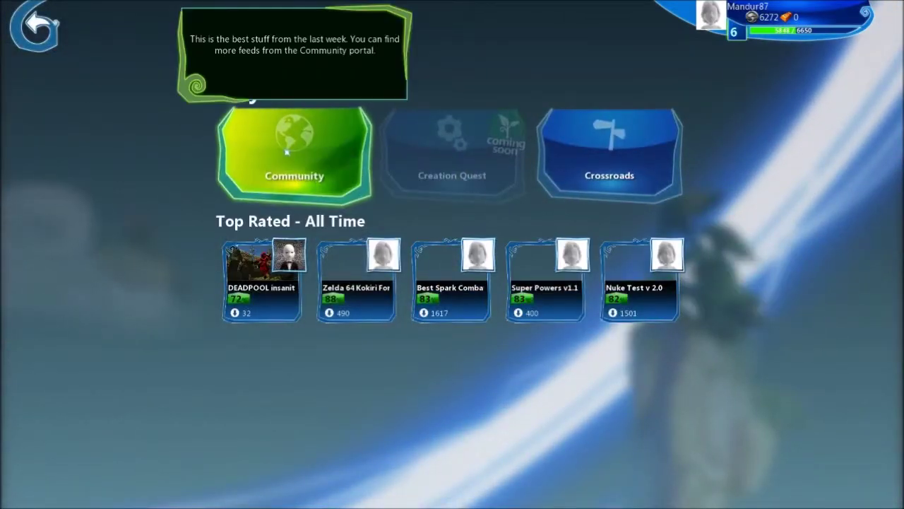
click(307, 188)
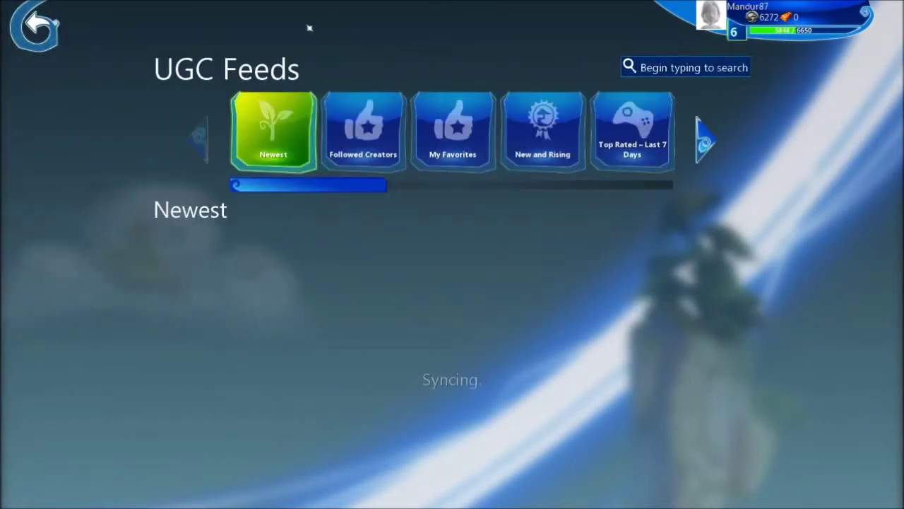
drag(404, 187, 508, 185)
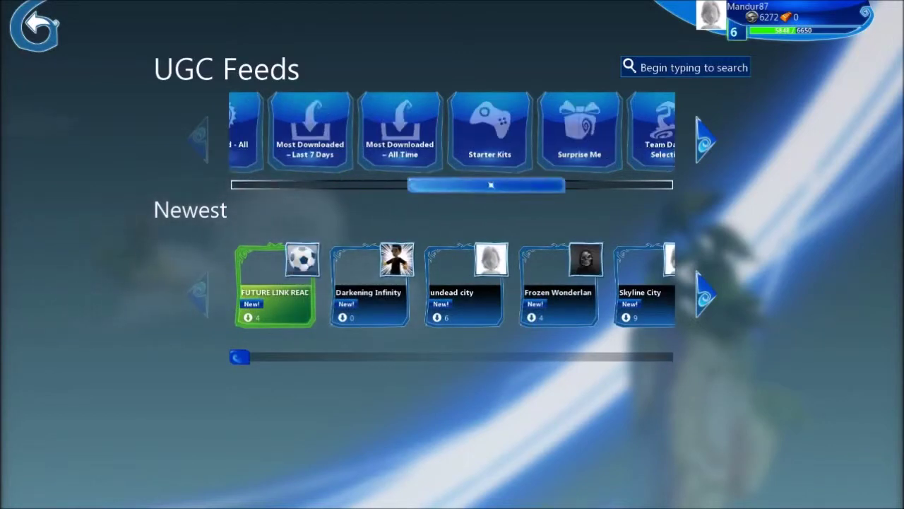
drag(281, 359, 379, 371)
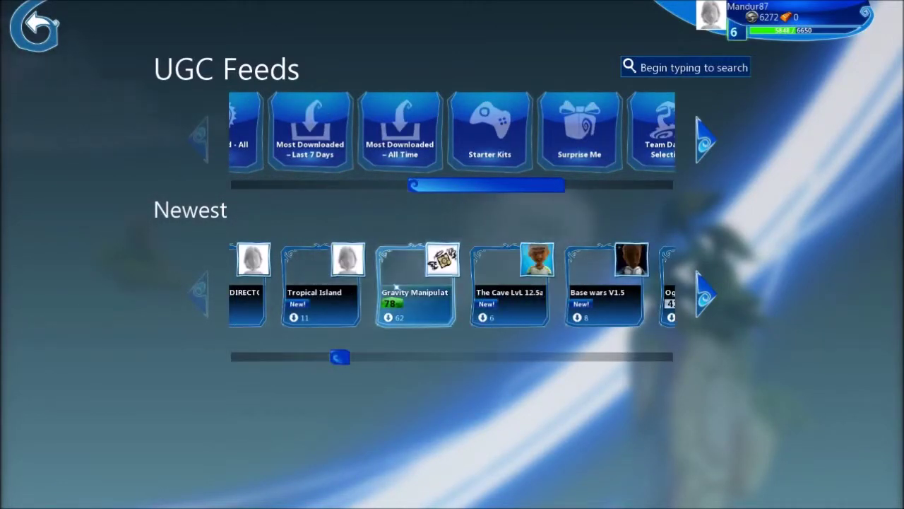
Step: View the details page of the Tropical Island world and return to the home screen
click(323, 303)
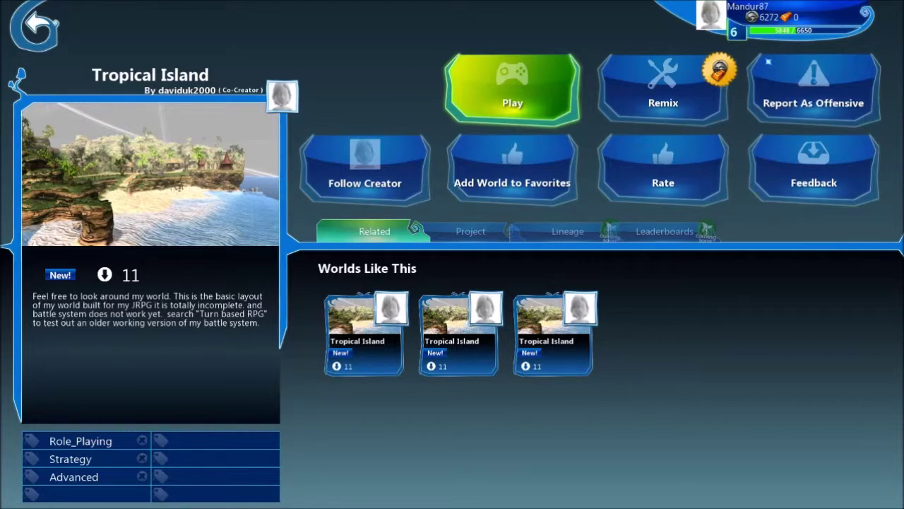
click(36, 26)
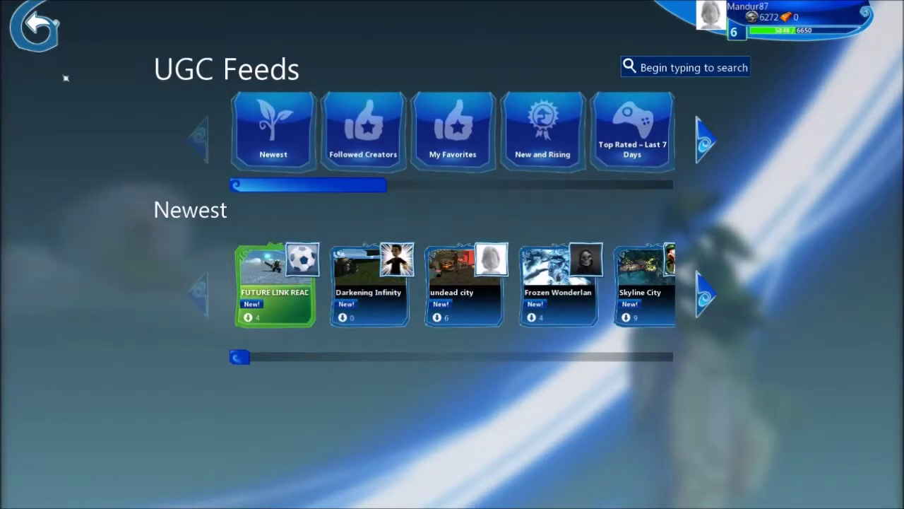
key(Escape)
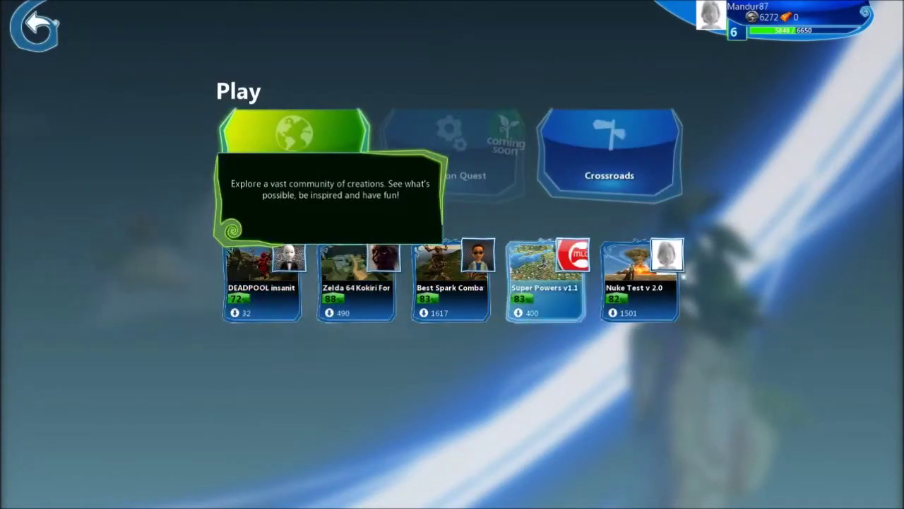
key(Escape)
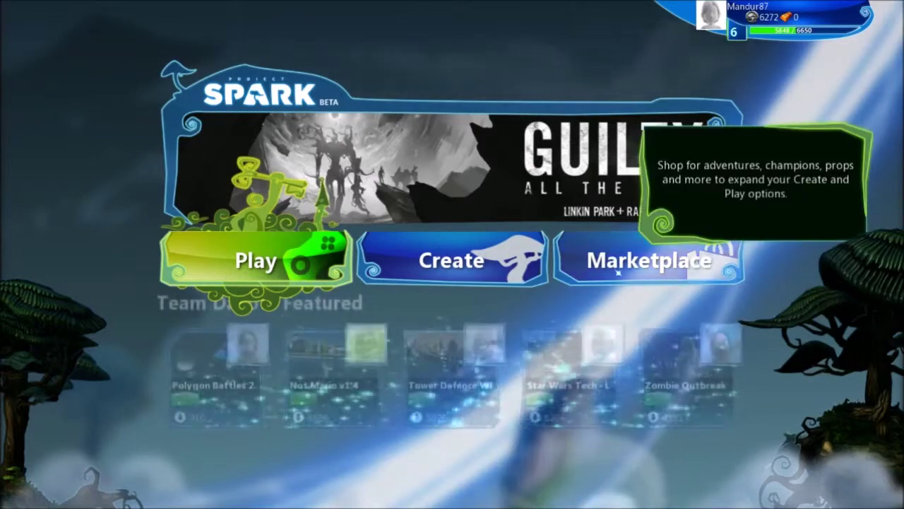
Step: Open the Arctic Glaciers pack in the Marketplace and launch its preview showcase
click(618, 272)
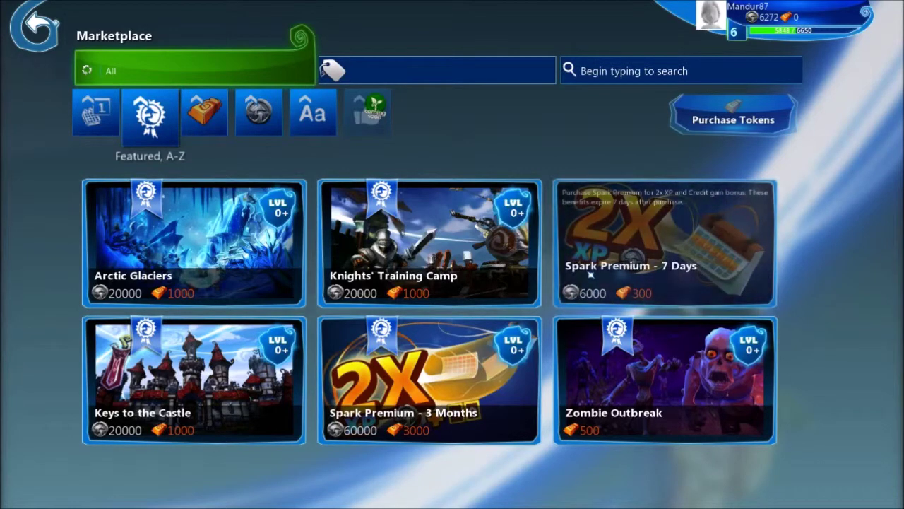
mouse_move(158, 241)
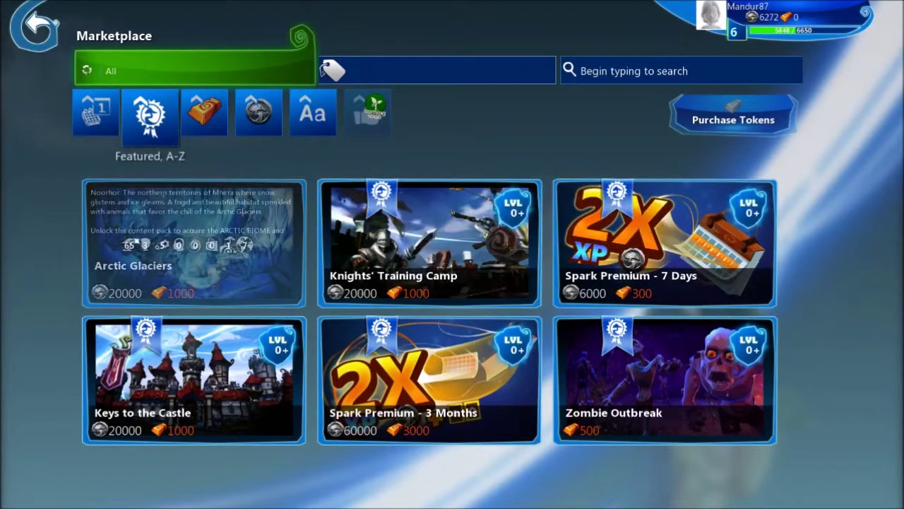
click(235, 305)
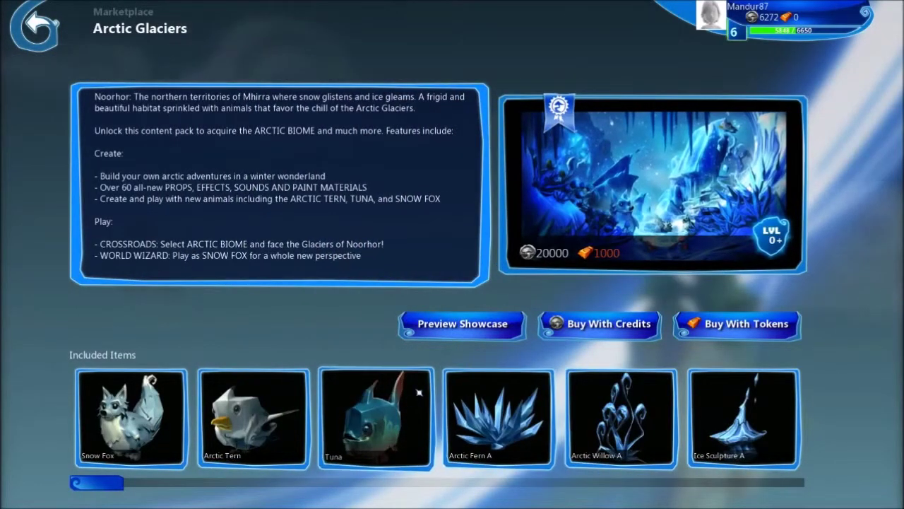
click(454, 330)
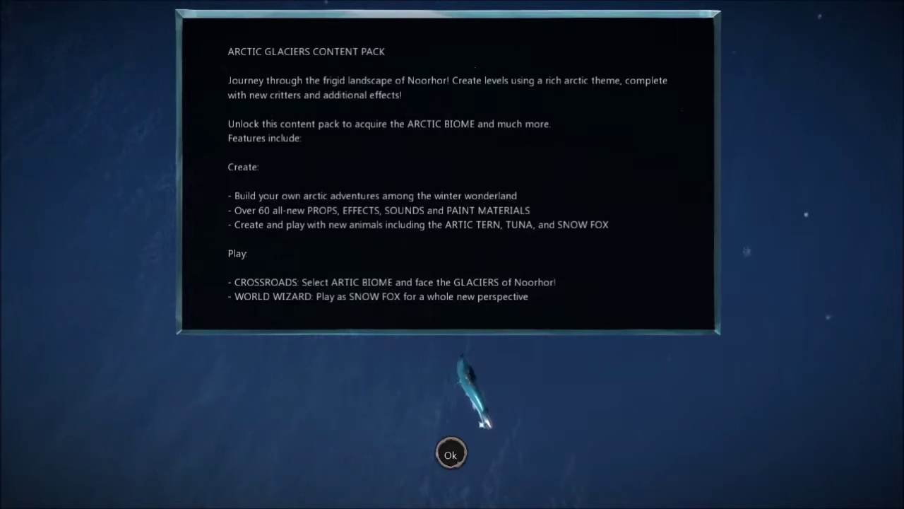
Step: Dismiss the content pack introduction and move the fish through the Arctic Glaciers showcase
click(451, 454)
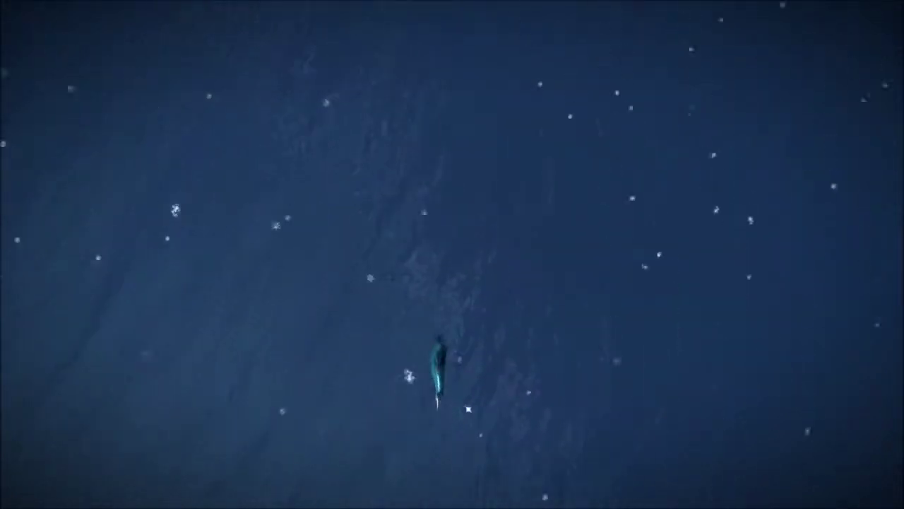
click(466, 325)
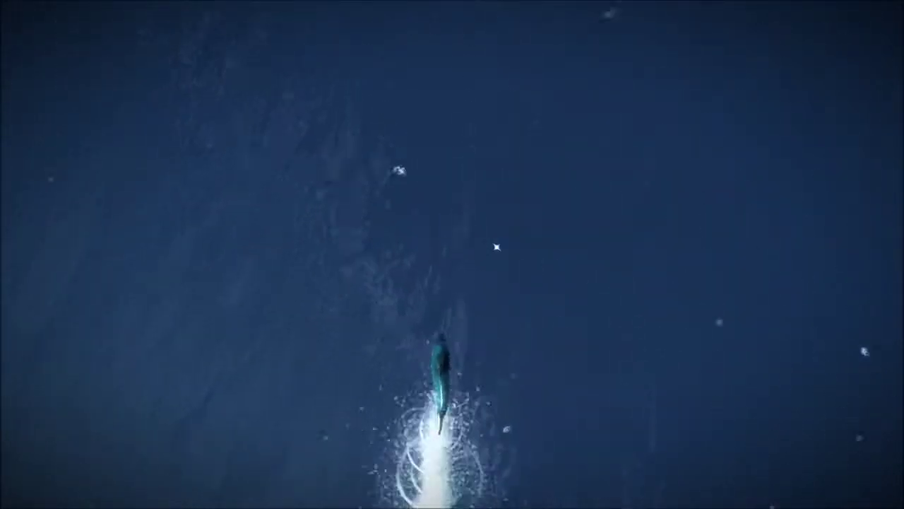
click(493, 247)
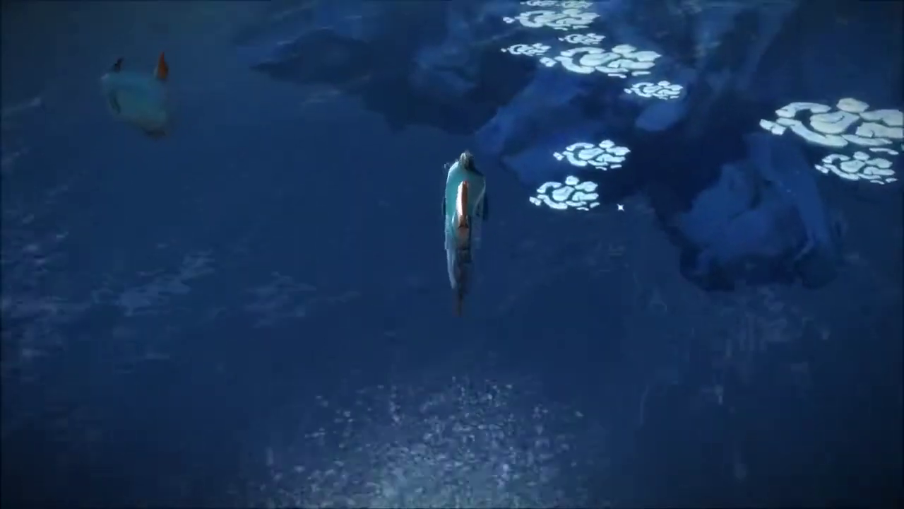
click(620, 207)
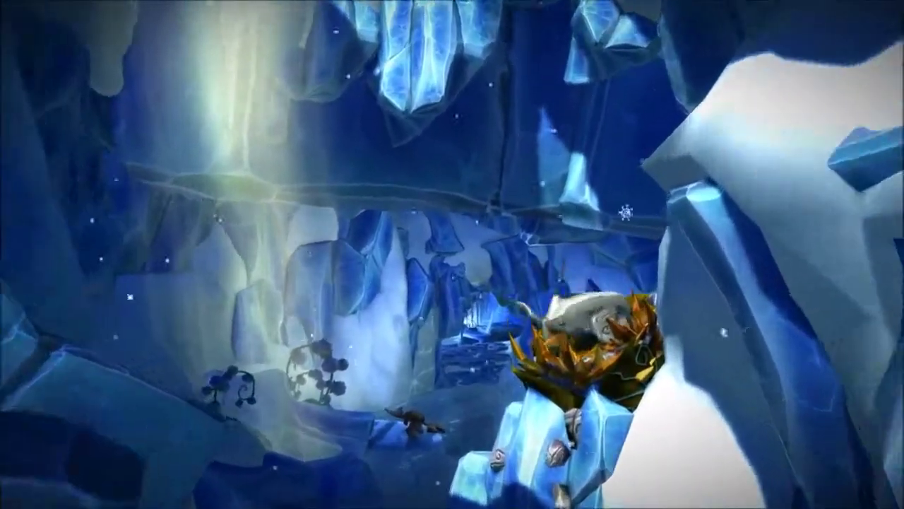
Step: Exit the Arctic Glaciers showcase and return from the Marketplace to the home screen
key(Escape)
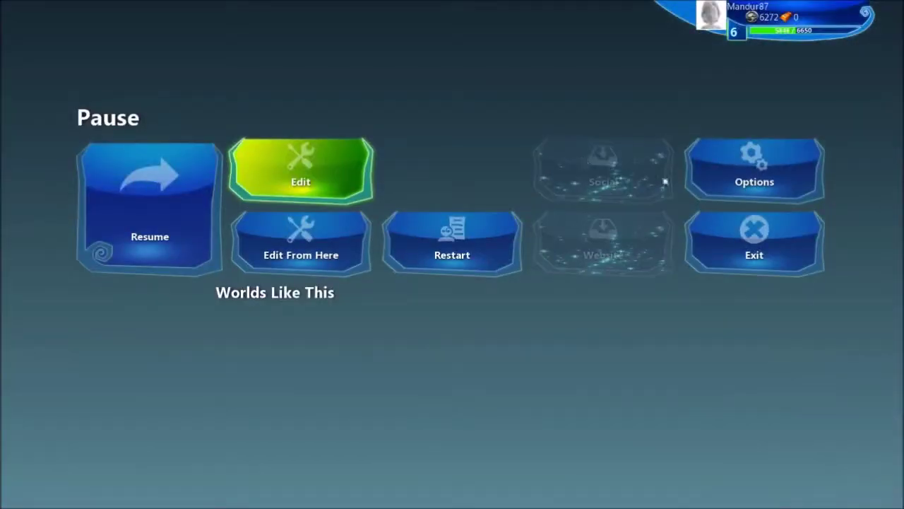
click(764, 253)
click(479, 319)
key(Escape)
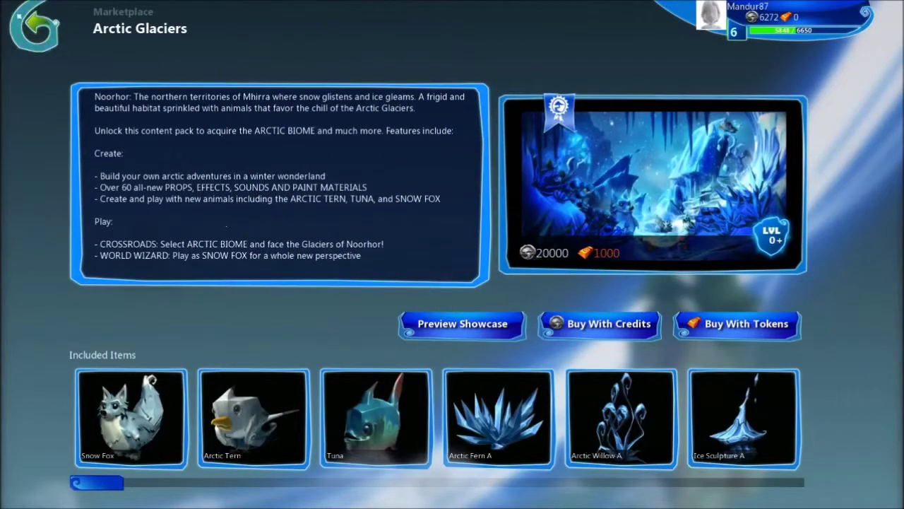
click(35, 27)
click(35, 30)
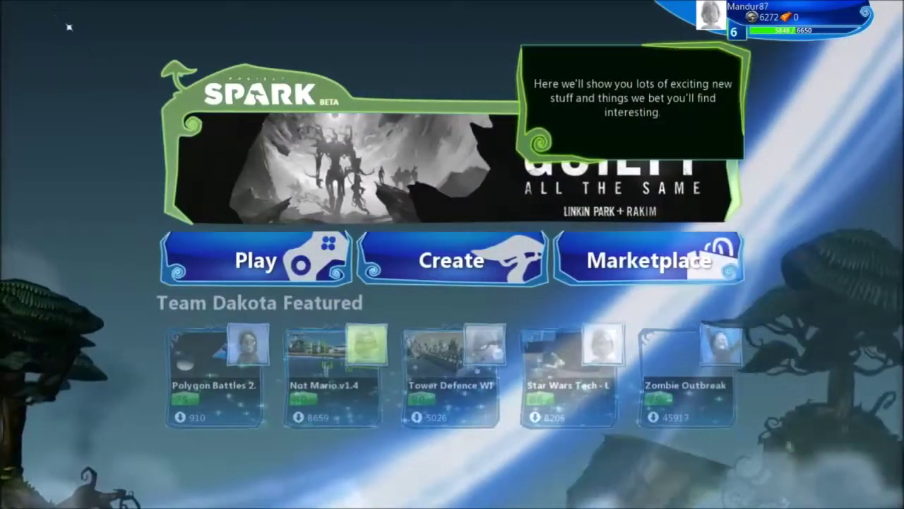
Step: Start a new creation from the Empty World template
click(473, 244)
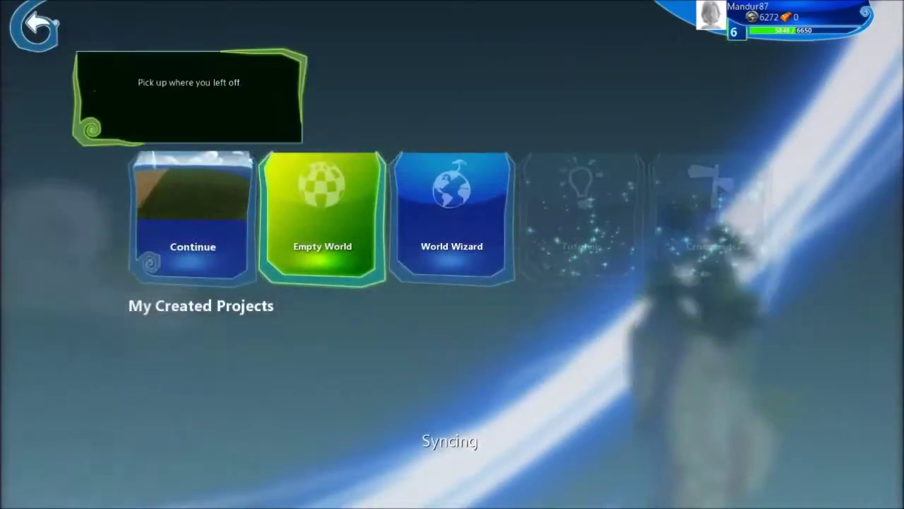
key(Escape)
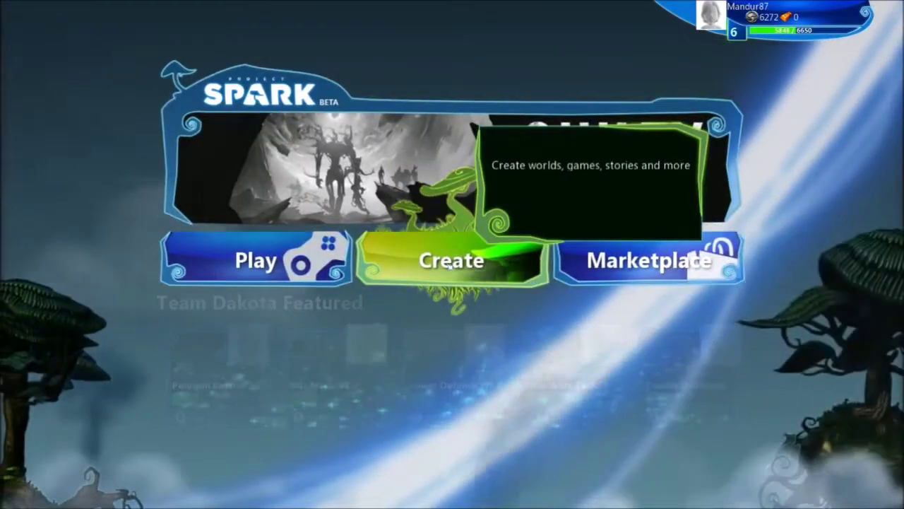
click(450, 264)
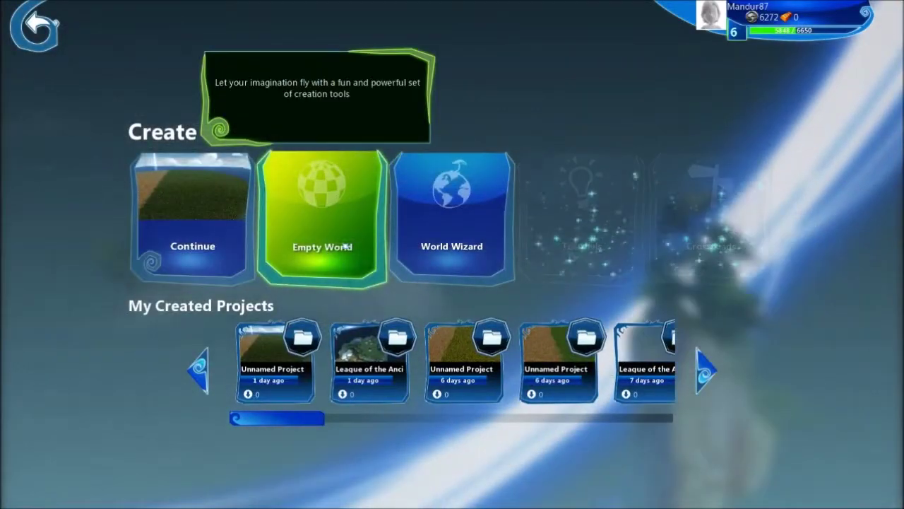
click(346, 245)
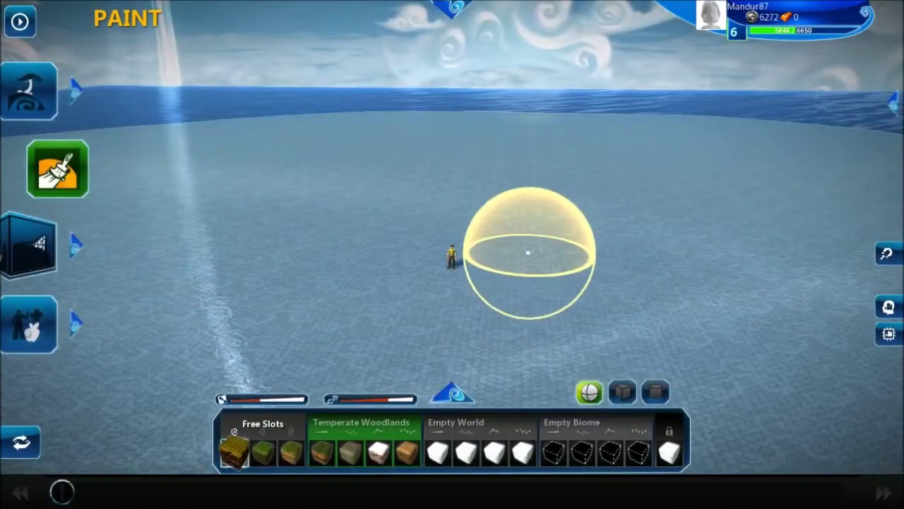
Step: Inspect the default character up close, test-play the empty world, and return to editing
scroll(527, 252, up, 5)
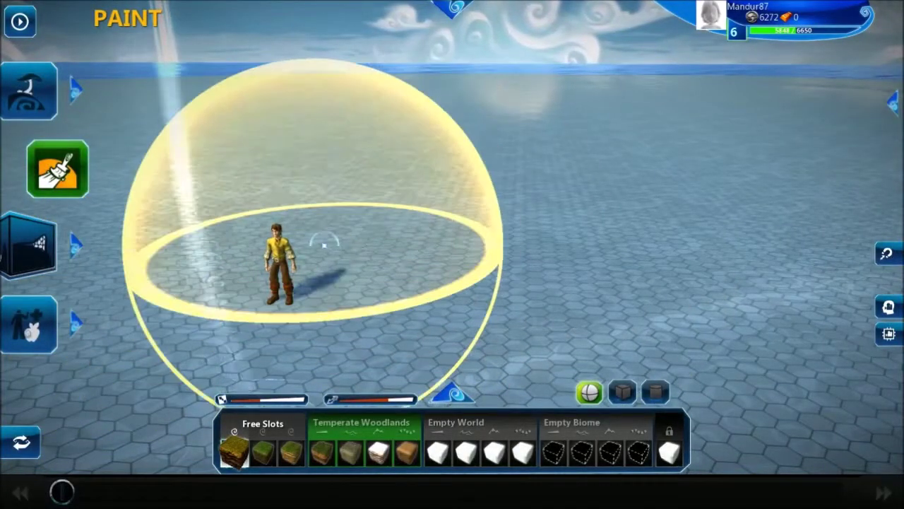
scroll(327, 255, up, 4)
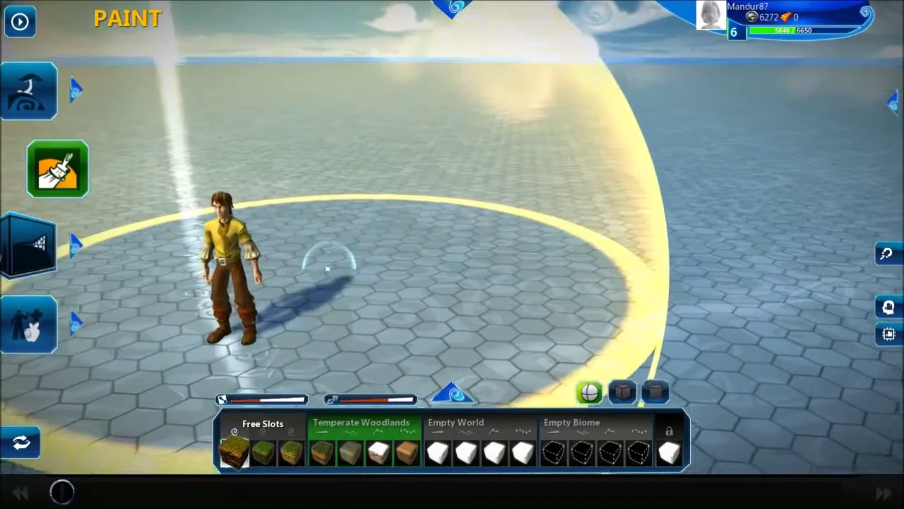
key(a)
key(d)
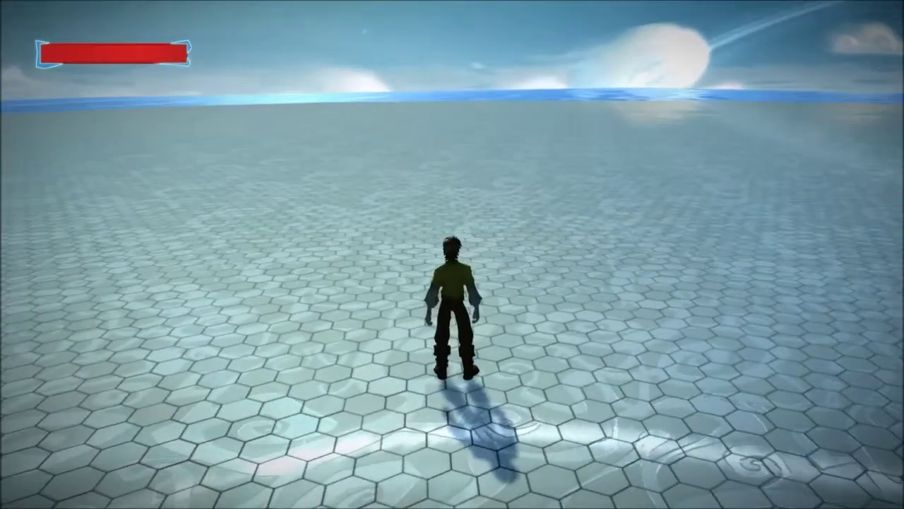
key(Escape)
click(249, 142)
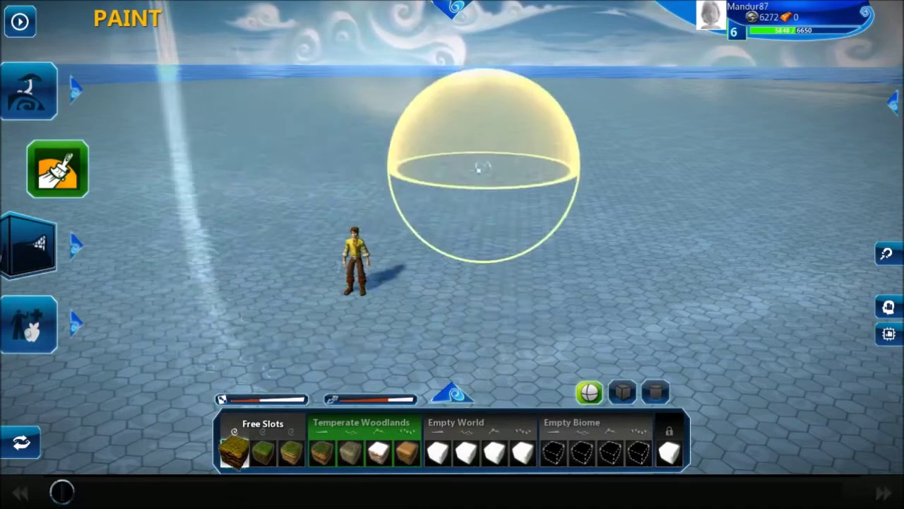
Step: Switch from painting to the Nature biome tool with Temperate Woodlands and enlarge its brush
scroll(475, 187, down, 5)
scroll(484, 215, down, 6)
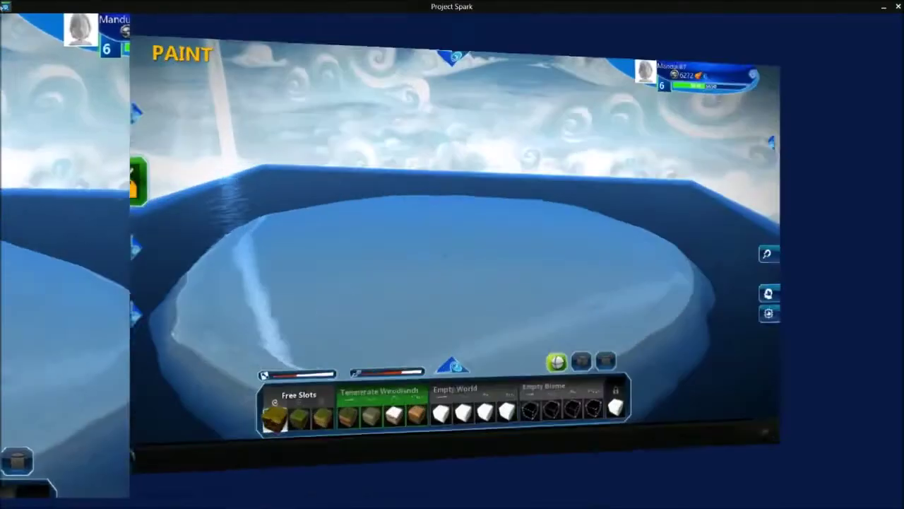
key(1)
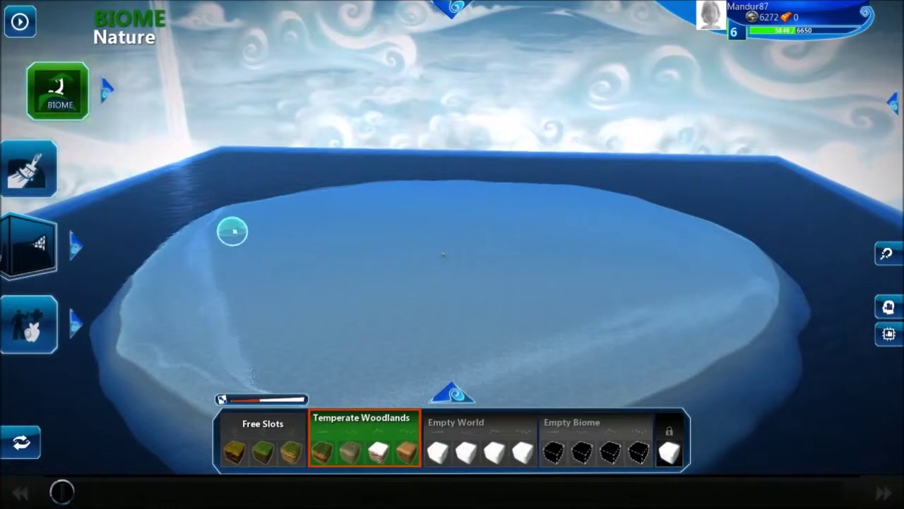
click(265, 401)
scroll(364, 348, up, 5)
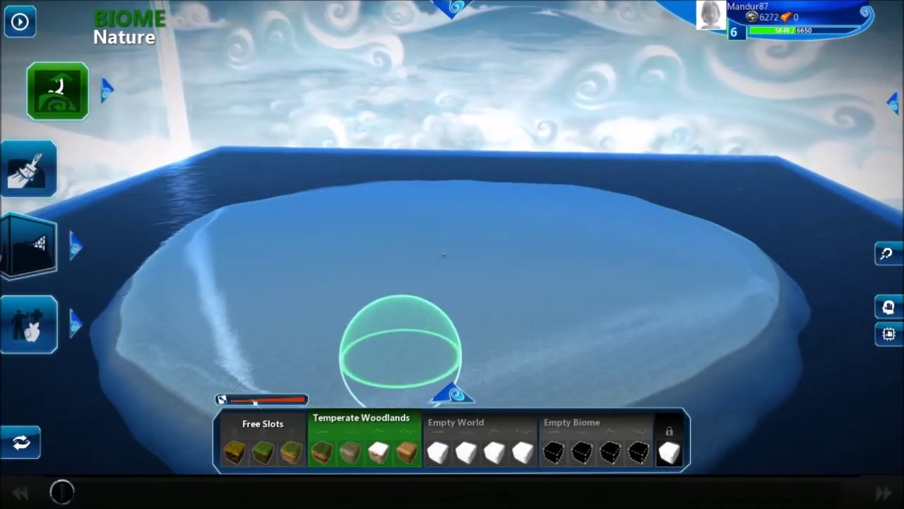
Step: Shrink the biome brush and paint a patch of Temperate Woodlands on the bare island
scroll(401, 341, down, 5)
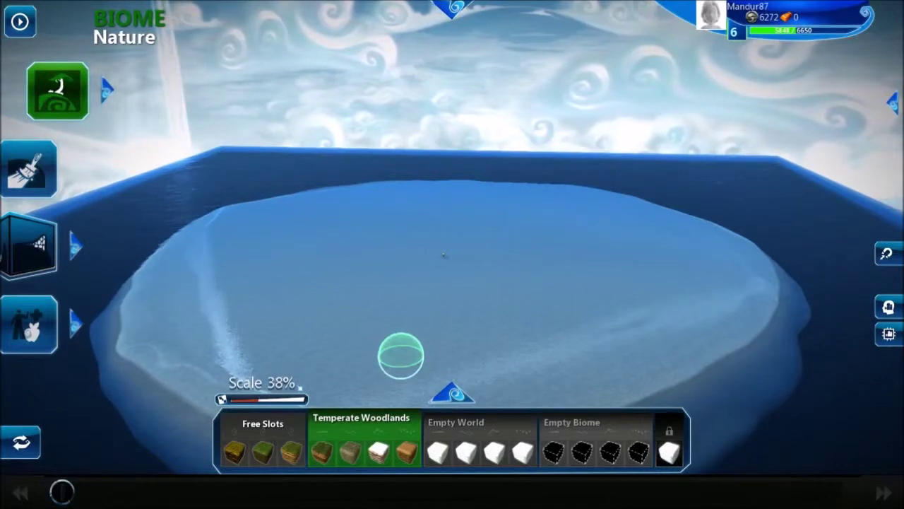
scroll(497, 272, up, 2)
mouse_move(550, 242)
mouse_down()
mouse_move(558, 231)
mouse_move(601, 303)
mouse_move(521, 293)
mouse_move(596, 292)
mouse_move(542, 271)
mouse_move(583, 192)
mouse_move(642, 238)
mouse_move(612, 319)
mouse_move(671, 346)
mouse_up()
mouse_move(652, 279)
mouse_down()
mouse_move(658, 241)
mouse_move(638, 252)
mouse_move(631, 265)
mouse_move(666, 282)
mouse_move(683, 231)
mouse_move(733, 293)
mouse_up()
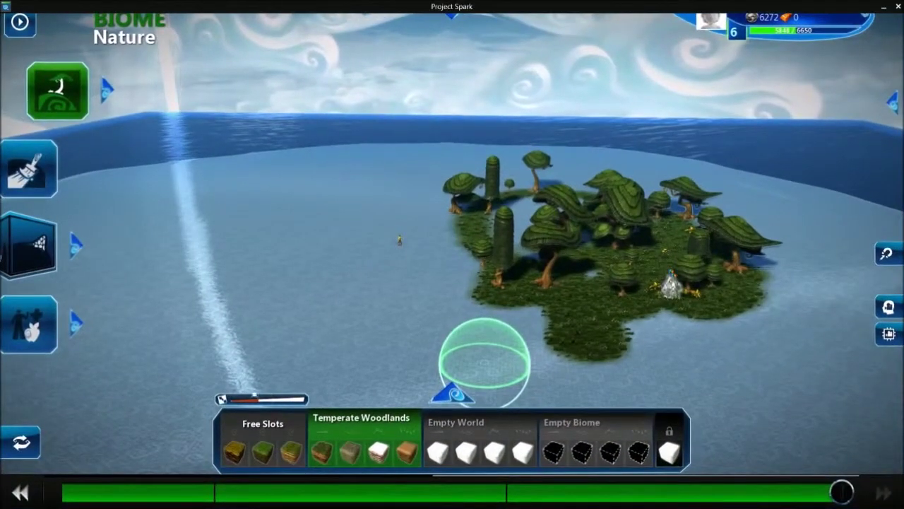
Step: Set the biome brush scale to 100% and spread Temperate Woodlands over a wider area to grow large trees
scroll(548, 368, up, 5)
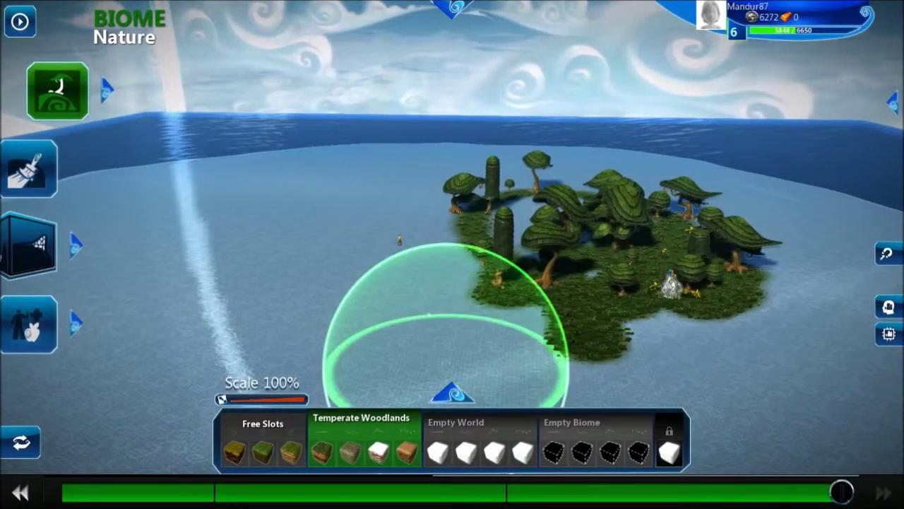
drag(438, 304, 395, 239)
mouse_move(712, 202)
mouse_down()
mouse_move(567, 279)
mouse_move(596, 216)
mouse_move(528, 216)
mouse_move(718, 278)
mouse_move(361, 294)
mouse_move(652, 198)
mouse_move(493, 308)
mouse_move(231, 238)
mouse_up()
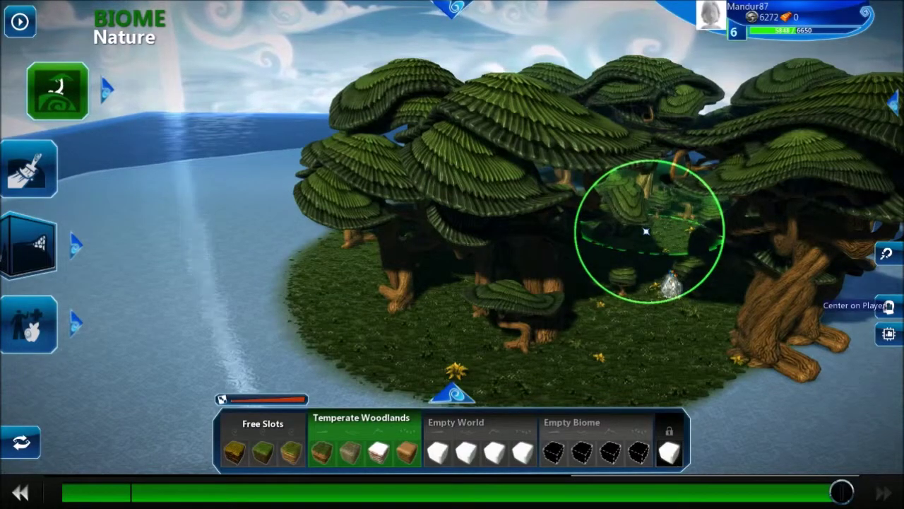
key(w)
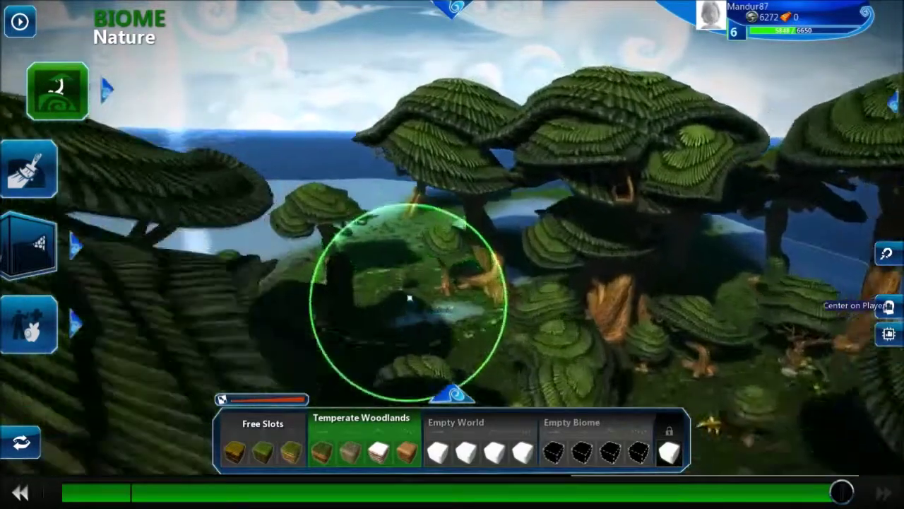
key(s)
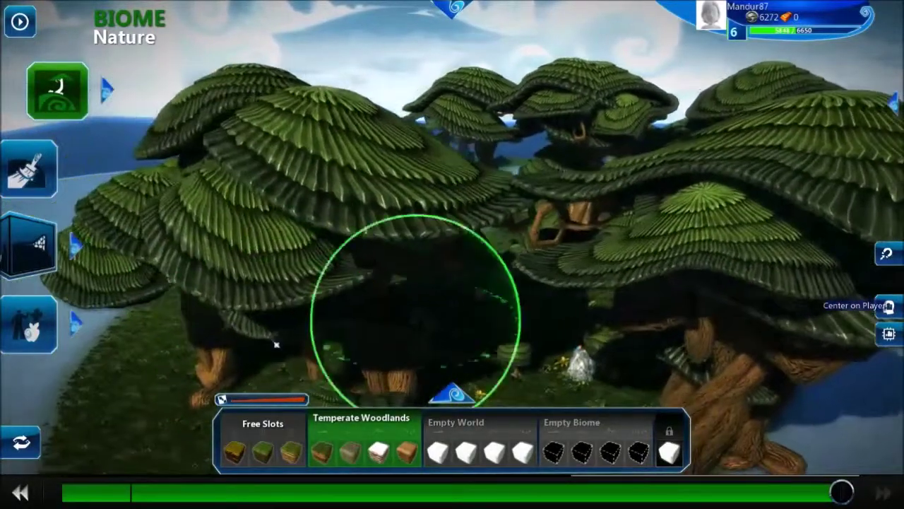
scroll(275, 344, down, 5)
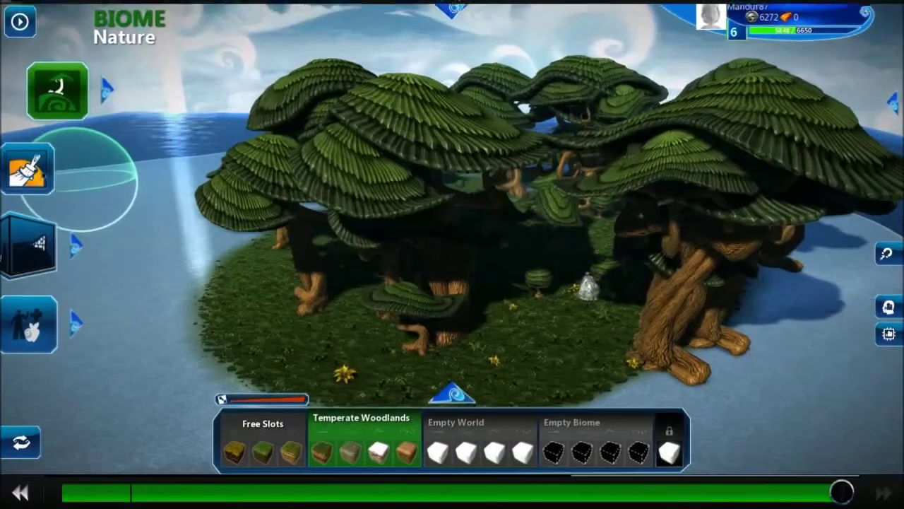
Step: Switch to painting and cover the rest of the island's ground with the first grass material from Free Slots
click(27, 169)
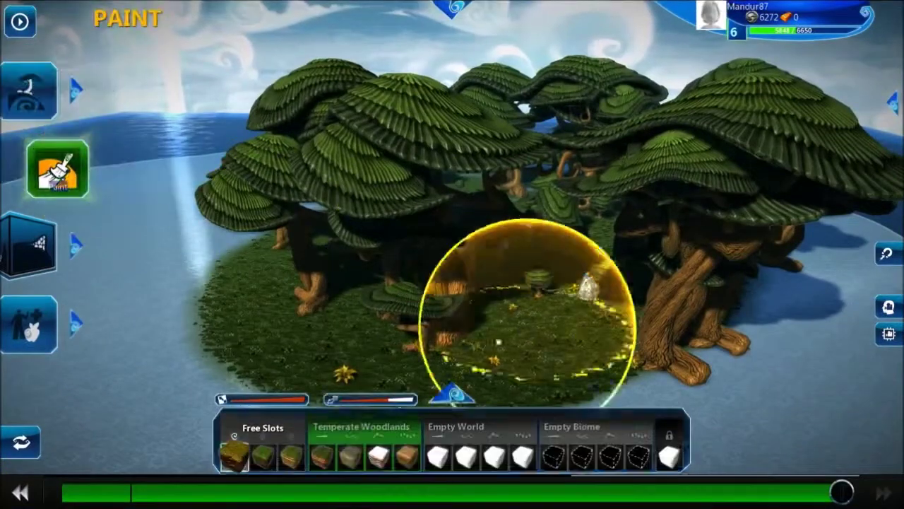
mouse_move(322, 336)
mouse_down()
mouse_move(367, 313)
mouse_move(478, 319)
mouse_move(633, 347)
mouse_move(390, 224)
mouse_move(183, 326)
mouse_move(181, 157)
mouse_move(219, 294)
mouse_up()
scroll(274, 271, down, 5)
mouse_move(262, 254)
mouse_down()
mouse_move(264, 294)
mouse_move(254, 192)
mouse_move(208, 262)
mouse_move(224, 202)
mouse_move(202, 347)
mouse_move(101, 323)
mouse_move(313, 298)
mouse_move(349, 196)
mouse_move(367, 395)
mouse_move(448, 289)
mouse_move(562, 321)
mouse_move(428, 329)
mouse_move(635, 282)
mouse_move(666, 228)
mouse_move(363, 327)
mouse_move(176, 297)
mouse_move(425, 210)
mouse_move(527, 186)
mouse_move(601, 219)
mouse_move(694, 313)
mouse_move(387, 259)
mouse_move(553, 311)
mouse_up()
scroll(523, 305, up, 5)
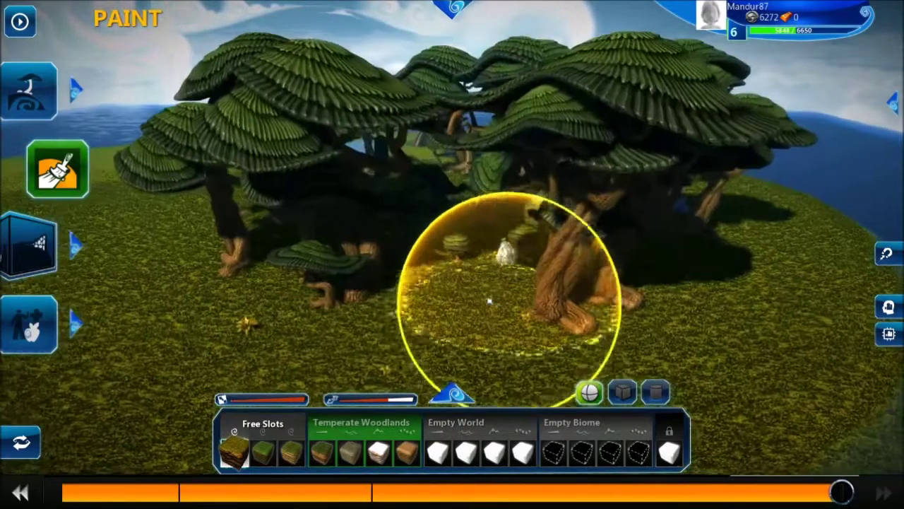
scroll(490, 302, down, 3)
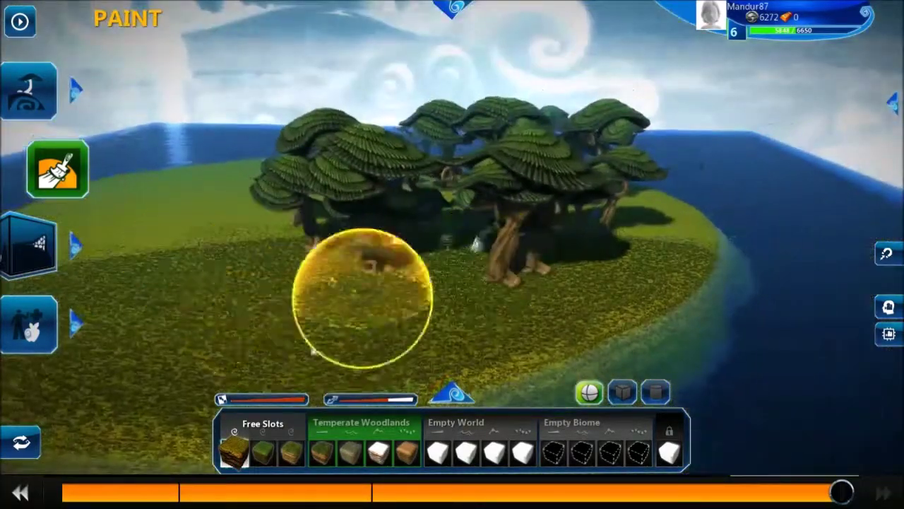
scroll(323, 283, down, 5)
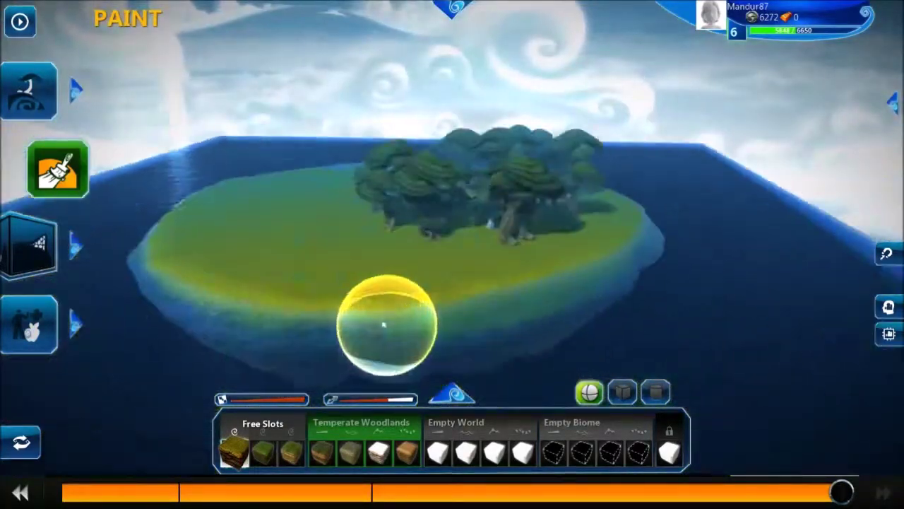
drag(384, 325, 270, 322)
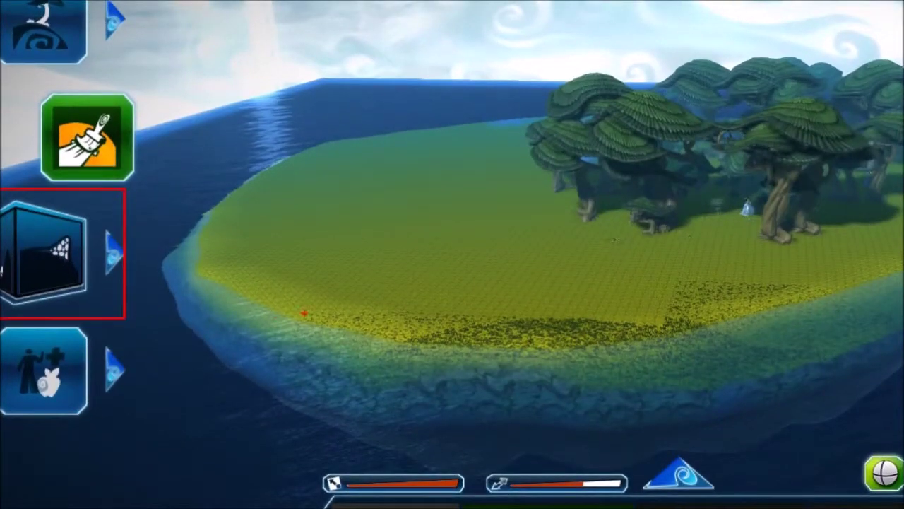
key(Escape)
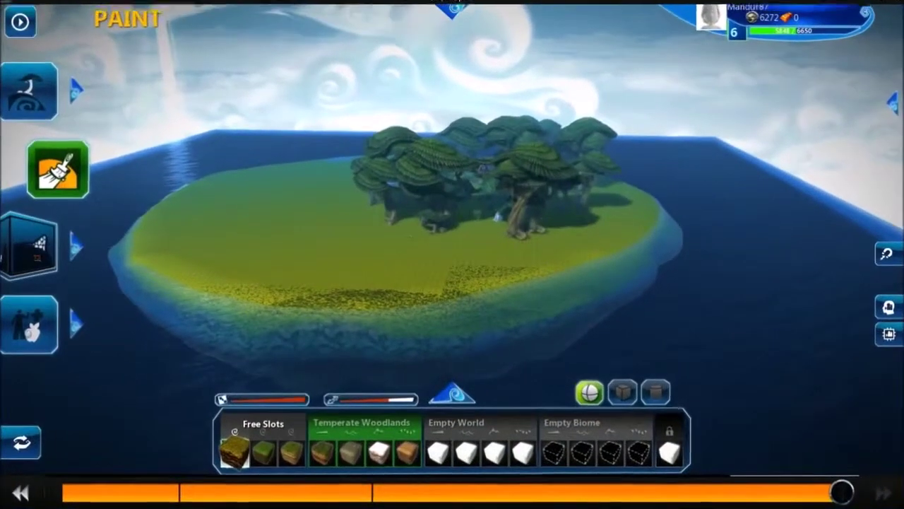
Step: Switch to sculpting with Expand and raise a low mound on the open grass beside the forest
click(35, 246)
click(70, 243)
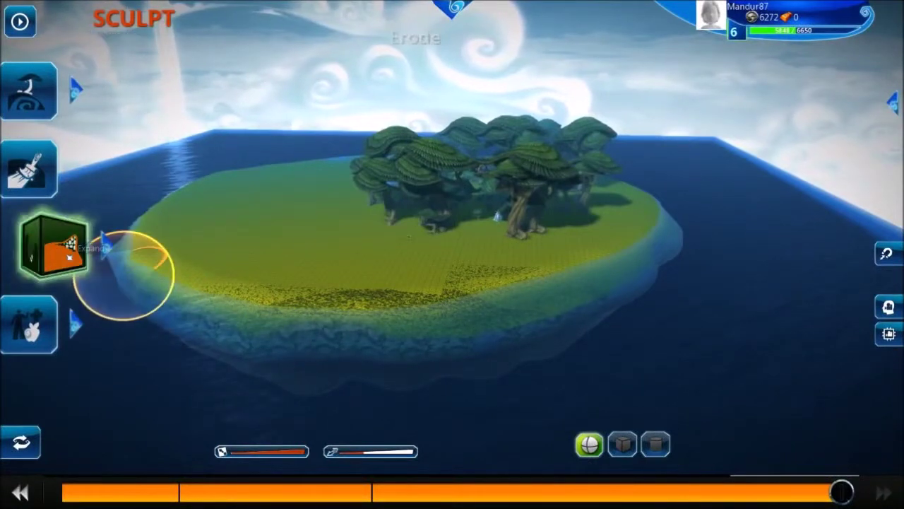
click(103, 245)
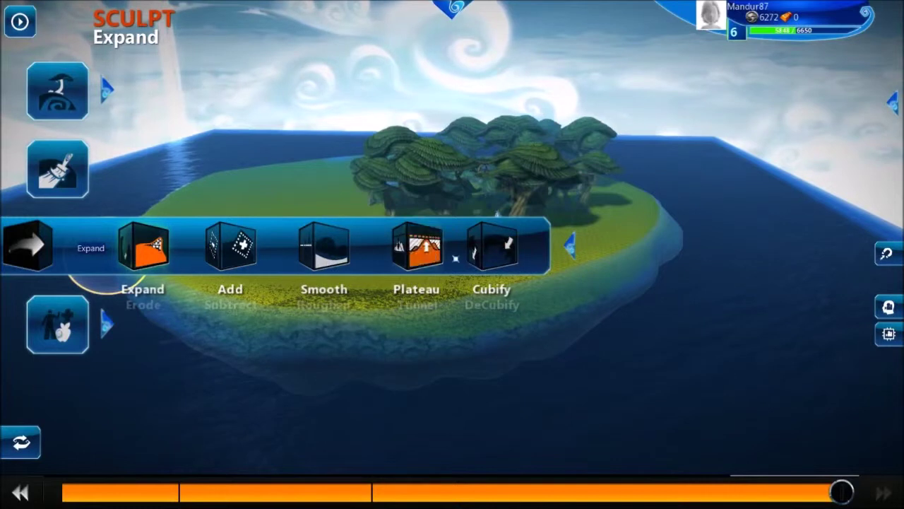
click(145, 253)
mouse_move(273, 222)
mouse_down()
mouse_move(251, 211)
mouse_move(252, 236)
mouse_up()
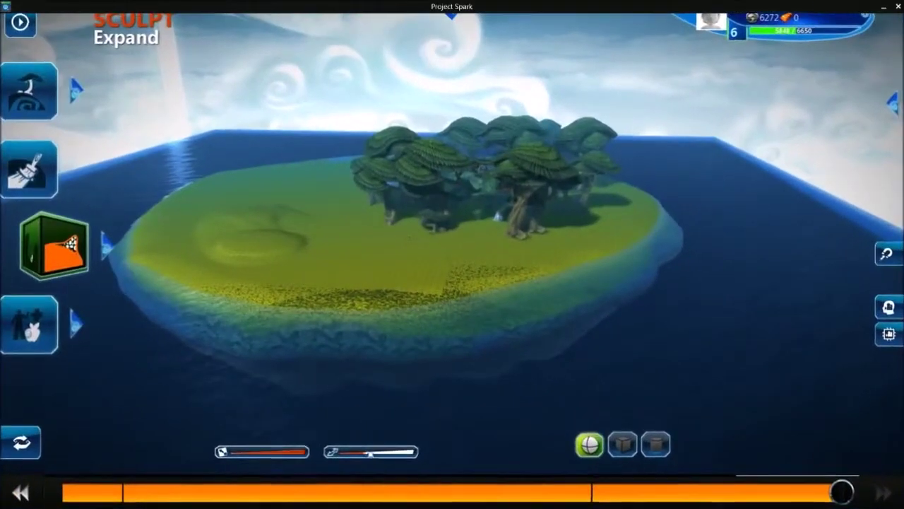
Step: Set the sculpting brush strength to maximum and raise large rocky cliffs from the mound toward the shore with Expand
drag(368, 452, 415, 451)
mouse_move(269, 292)
mouse_down()
mouse_move(256, 192)
mouse_move(320, 179)
mouse_move(395, 283)
mouse_move(296, 205)
mouse_move(523, 265)
mouse_move(354, 339)
mouse_move(299, 373)
mouse_move(460, 289)
mouse_move(427, 373)
mouse_move(459, 332)
mouse_up()
key(a)
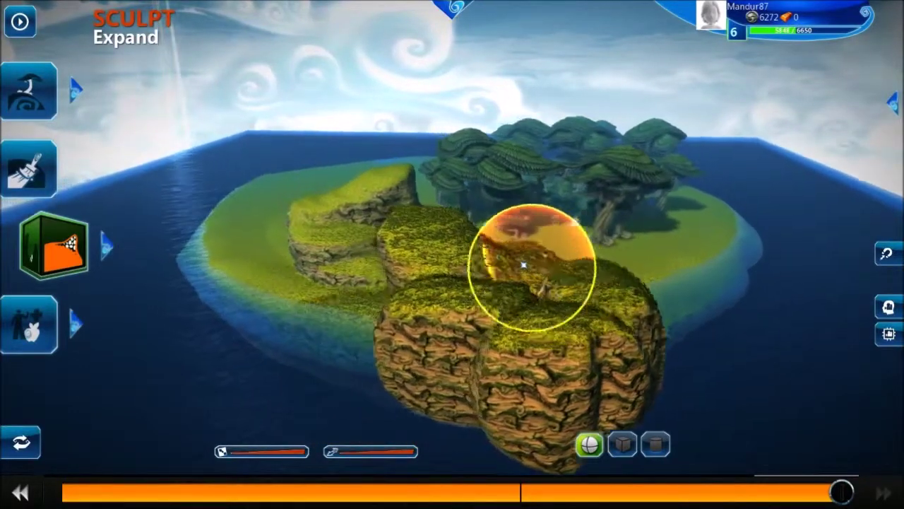
drag(524, 265, 743, 209)
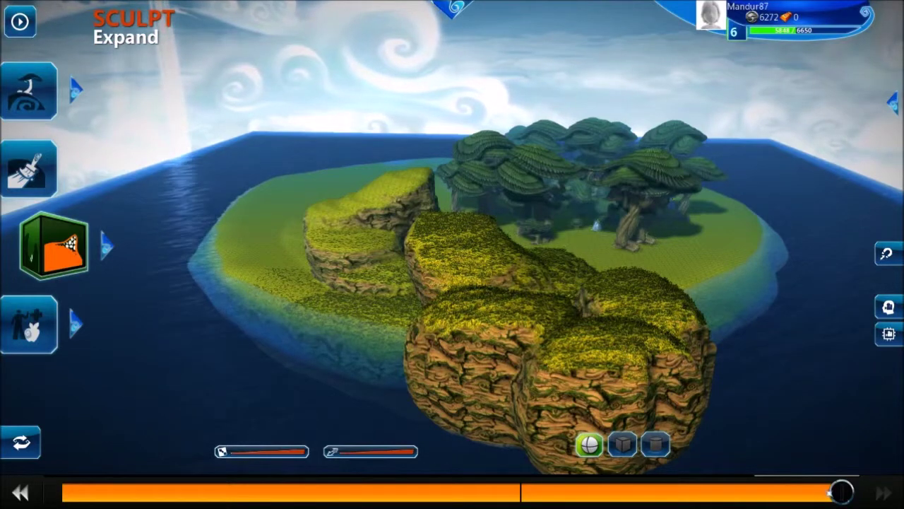
Step: Undo the Expand strokes back to the first cliff and raise smaller rock mounds beside it
key(ctrl+z)
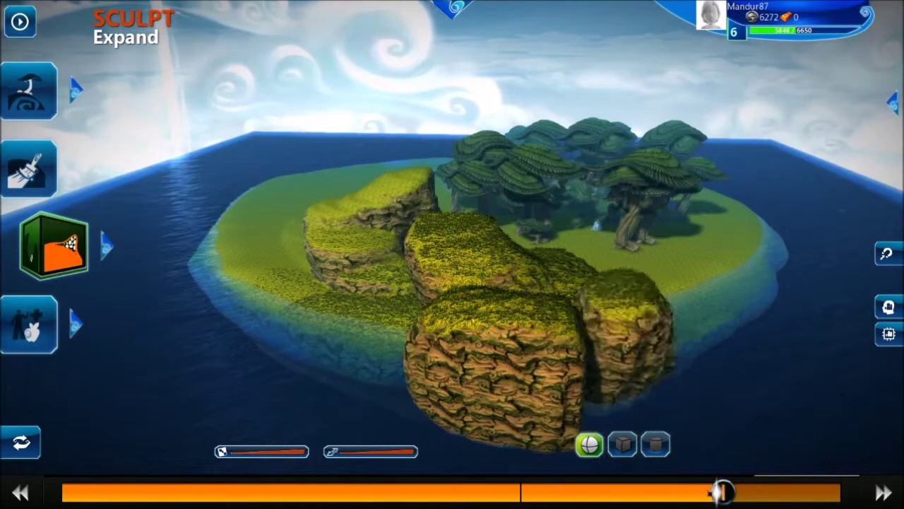
drag(652, 492, 391, 493)
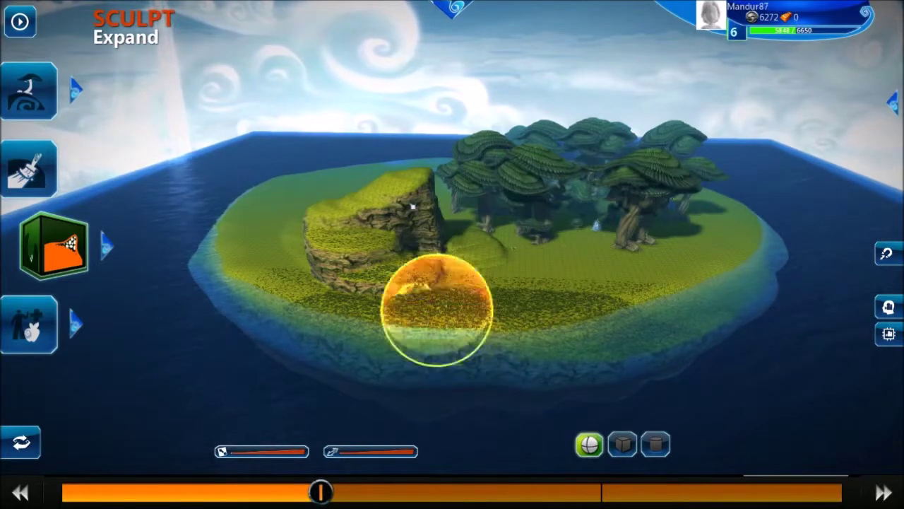
drag(430, 262, 459, 264)
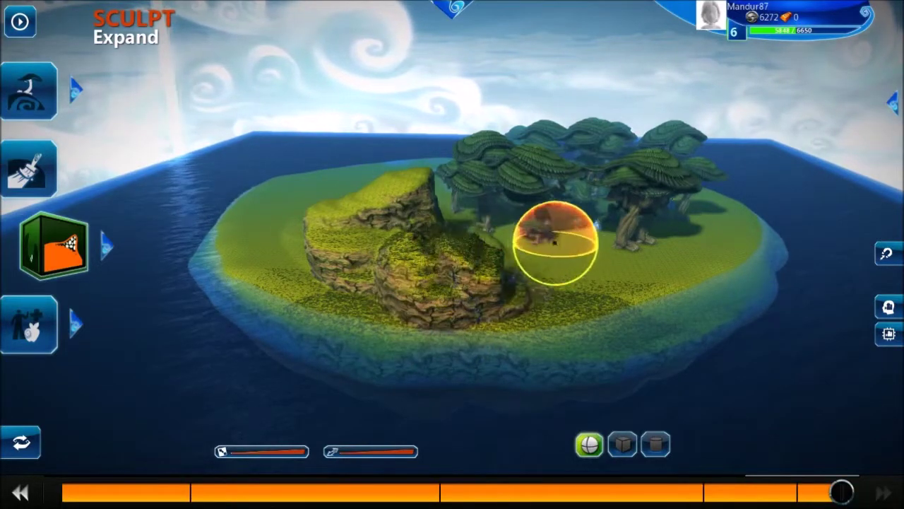
click(107, 256)
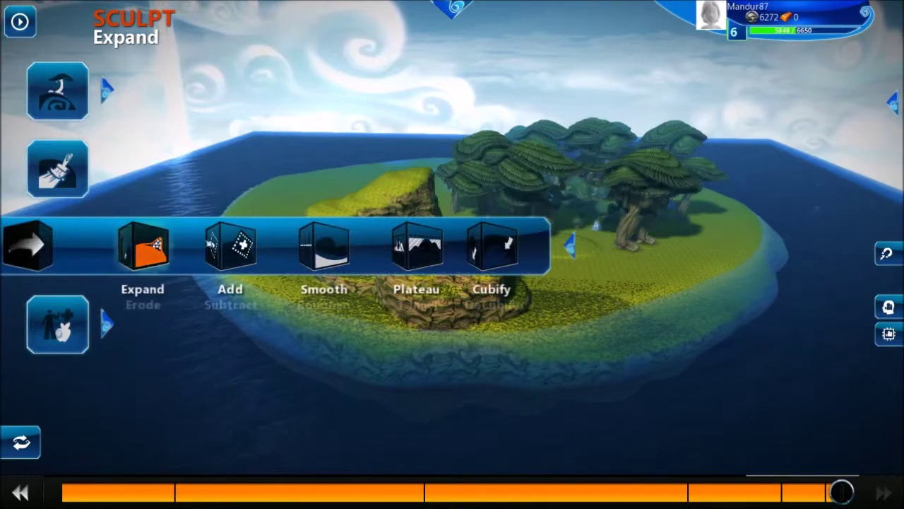
click(140, 247)
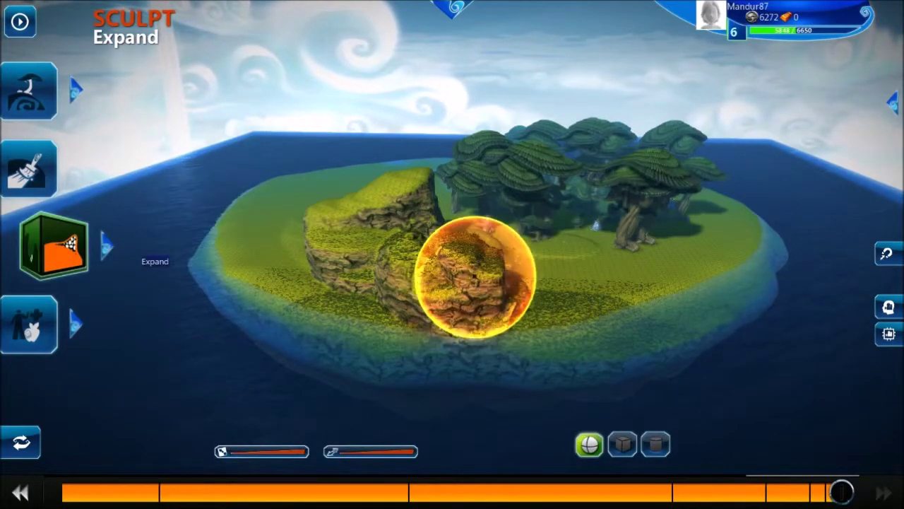
drag(492, 275, 500, 274)
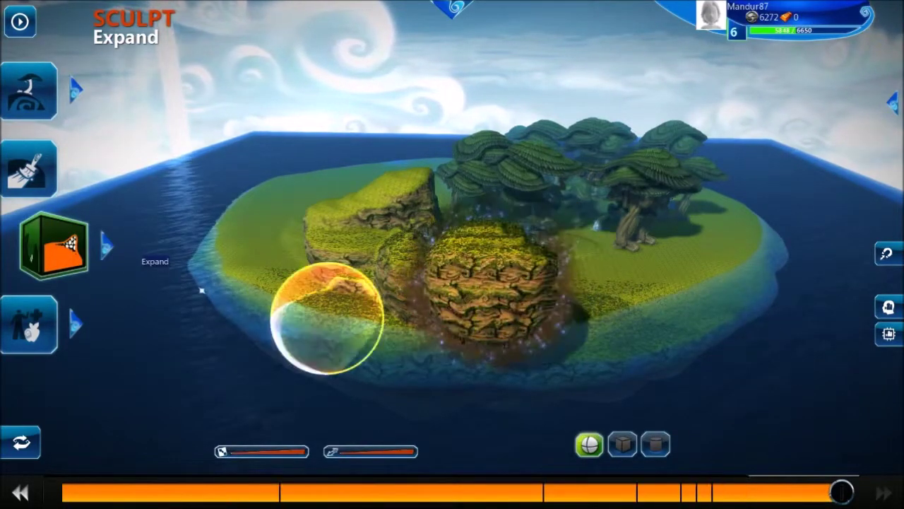
Step: Carve away part of the newest rock mound with Erode, undoing the first cut before eroding it again
click(47, 259)
drag(499, 287, 490, 285)
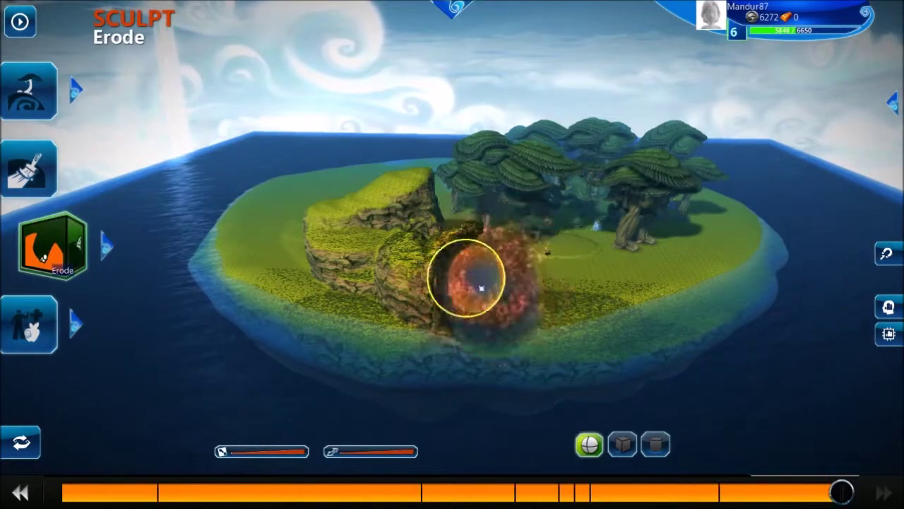
key(ctrl+z)
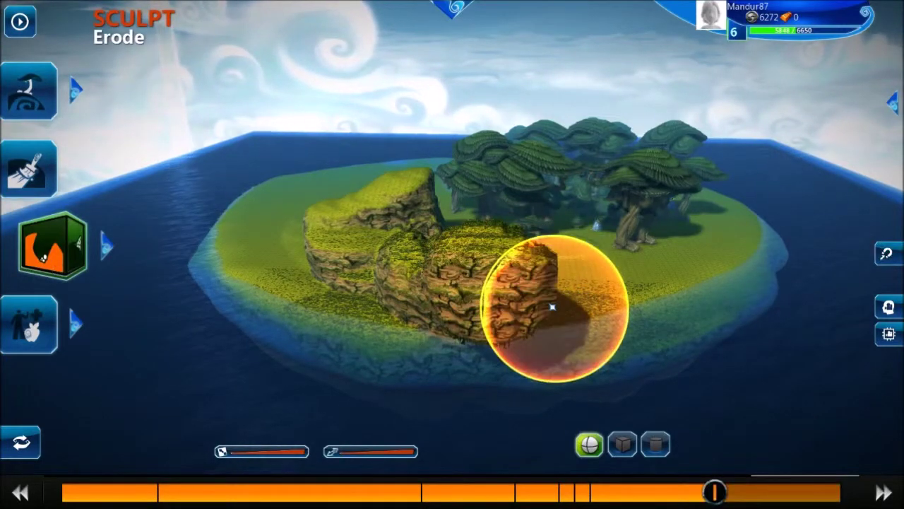
drag(500, 285, 506, 285)
drag(566, 295, 490, 341)
Step: Roughen the surfaces of the sculpted cliff and the neighbouring rocks
click(106, 247)
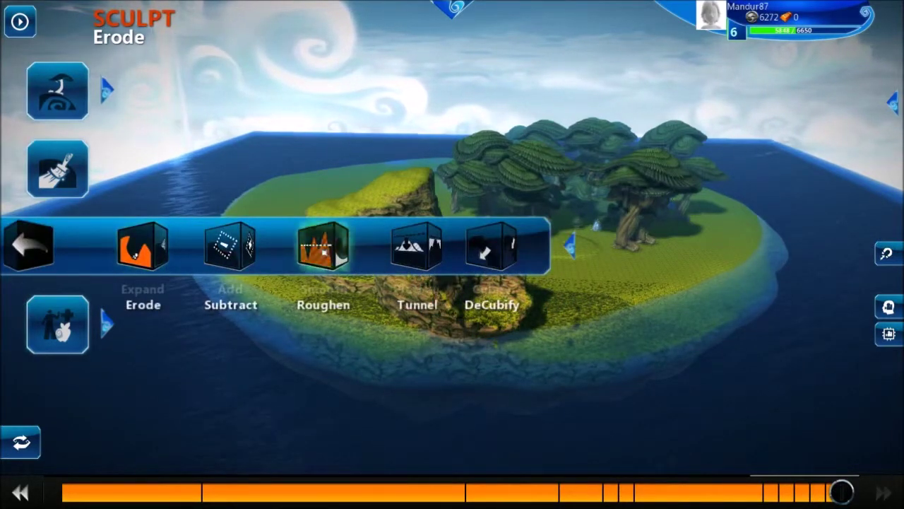
click(323, 245)
mouse_move(392, 249)
mouse_down()
mouse_move(446, 264)
mouse_move(403, 232)
mouse_move(384, 191)
mouse_move(405, 176)
mouse_move(346, 186)
mouse_move(318, 210)
mouse_move(407, 265)
mouse_up()
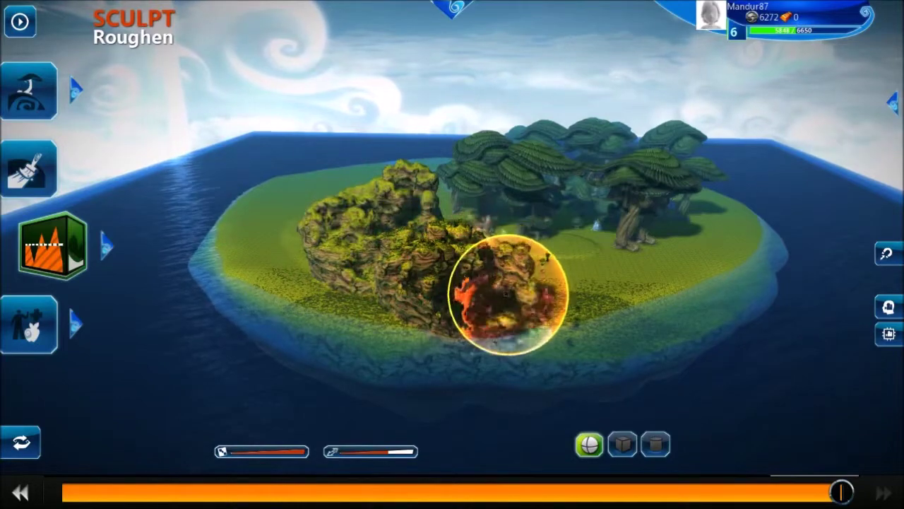
key(w)
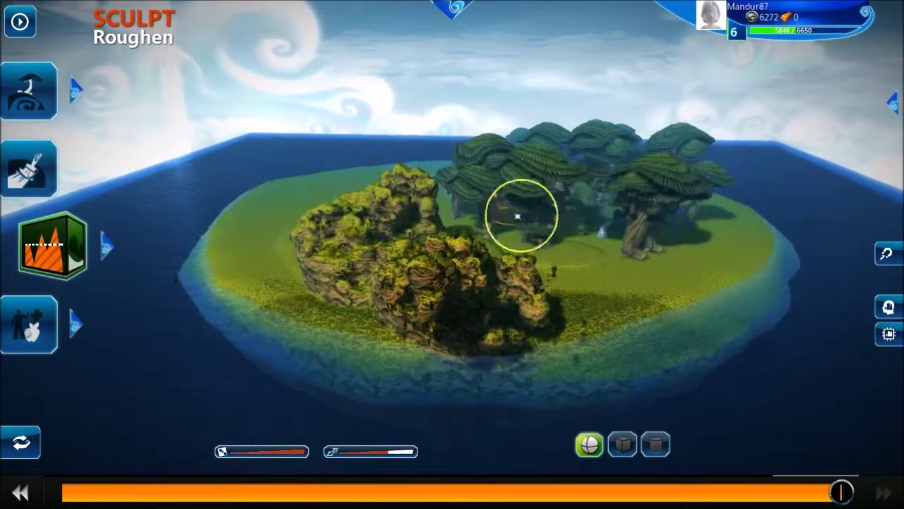
key(a)
mouse_move(502, 369)
mouse_down()
mouse_move(480, 370)
mouse_move(505, 383)
mouse_move(514, 336)
mouse_up()
key(w)
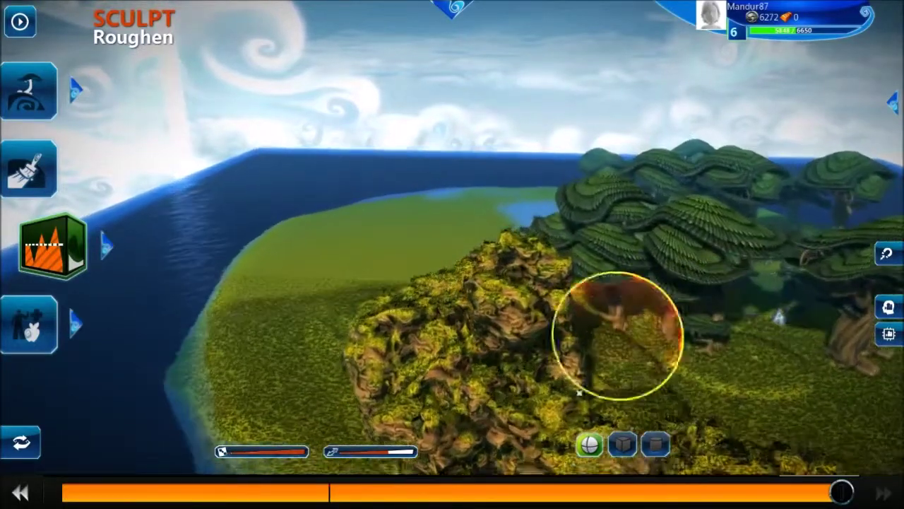
Step: Examine the roughened rock formation and the forest from several sides
key(d)
key(s)
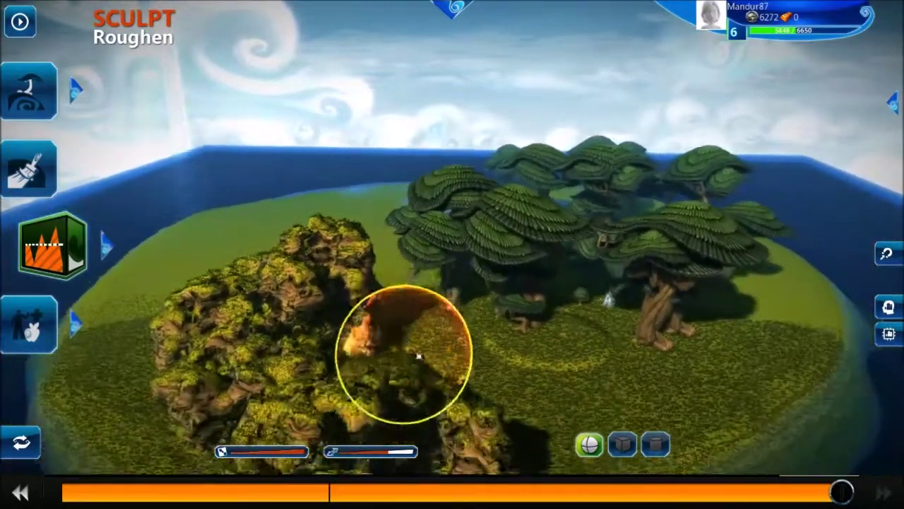
key(d)
key(d)
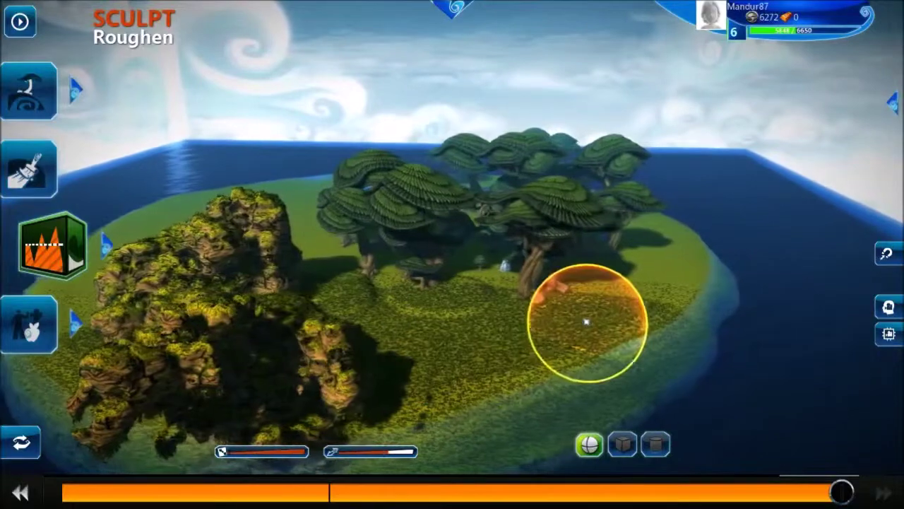
key(a)
key(w)
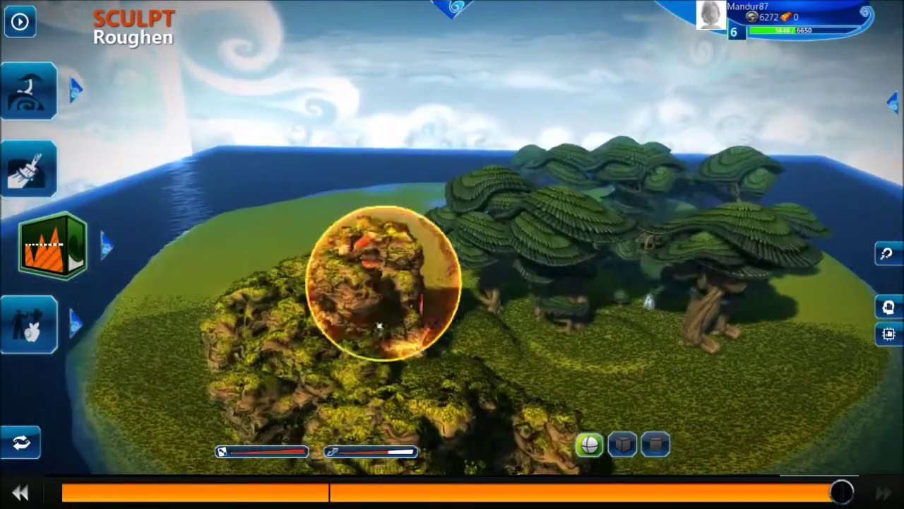
key(a)
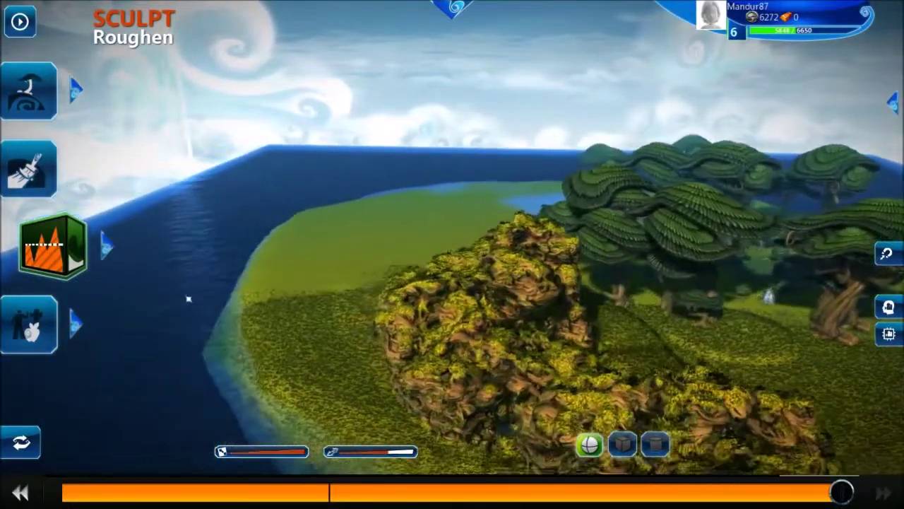
Step: Switch from Roughen to Smooth and soften parts of the rock formation
key(s)
click(66, 249)
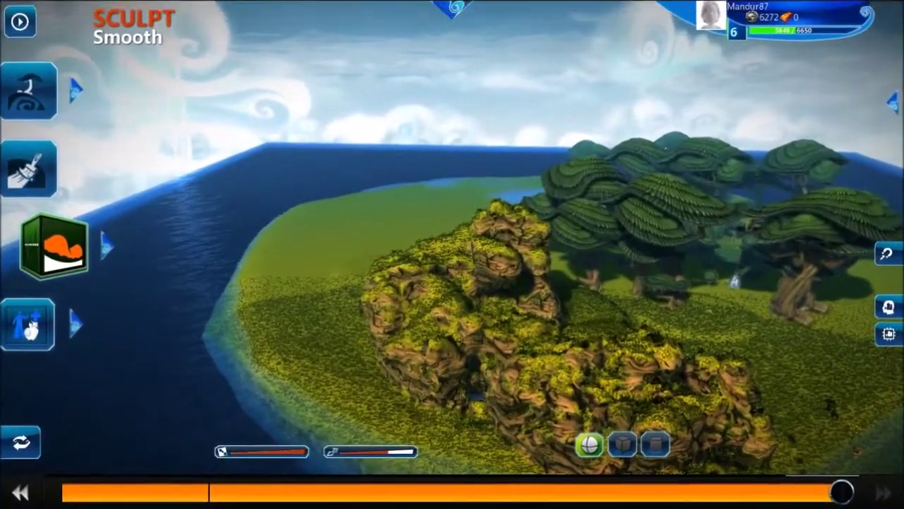
Step: Switch from sculpting to prop editing and select the large tree at the forest's edge with its rotation handles shown
click(35, 325)
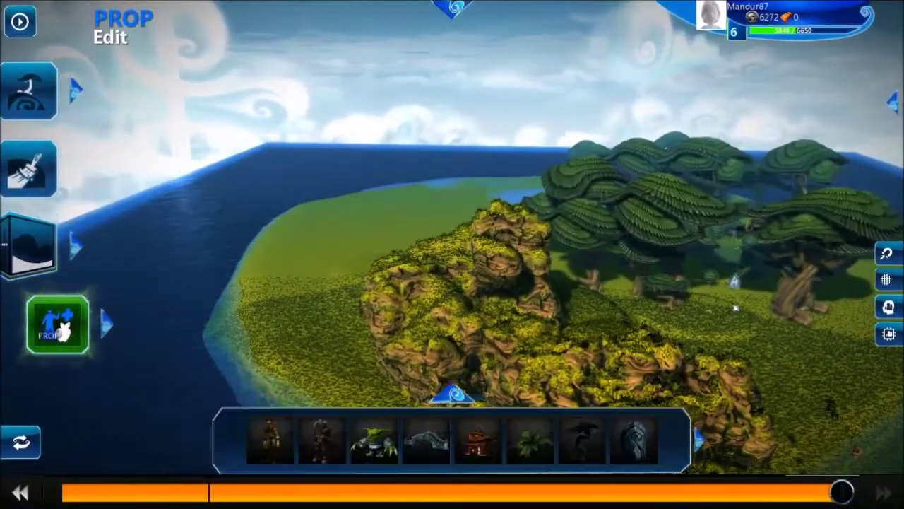
key(s)
key(d)
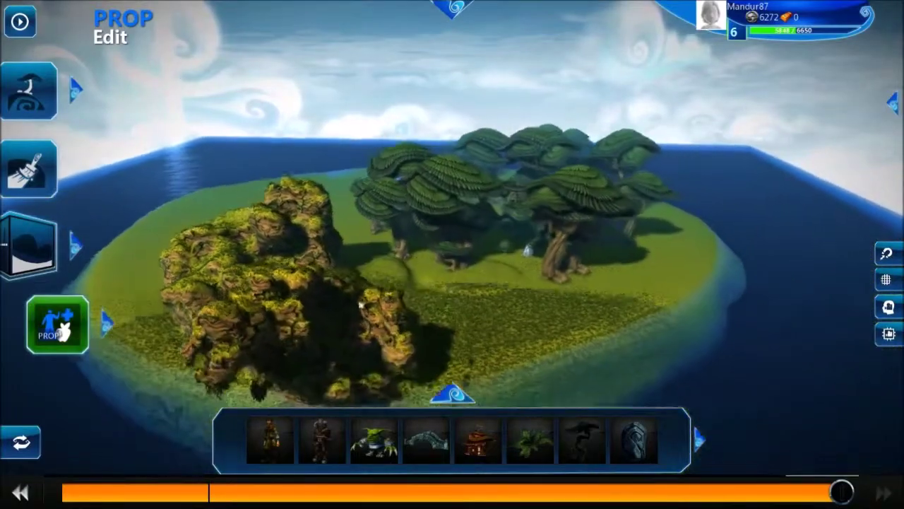
key(d)
key(w)
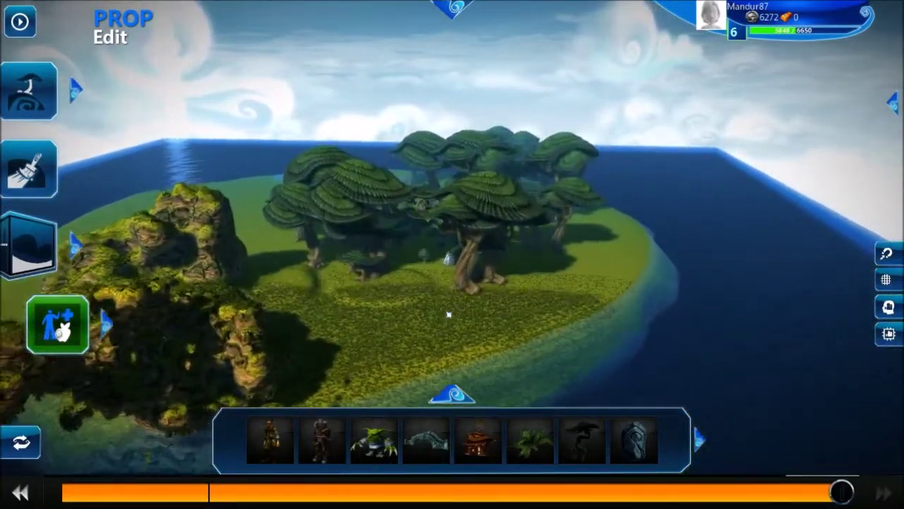
scroll(375, 327, up, 5)
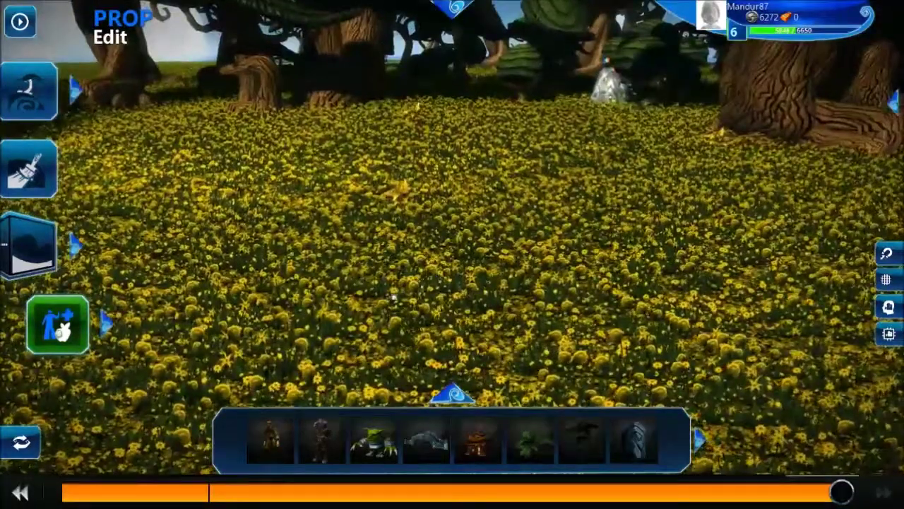
key(d)
key(w)
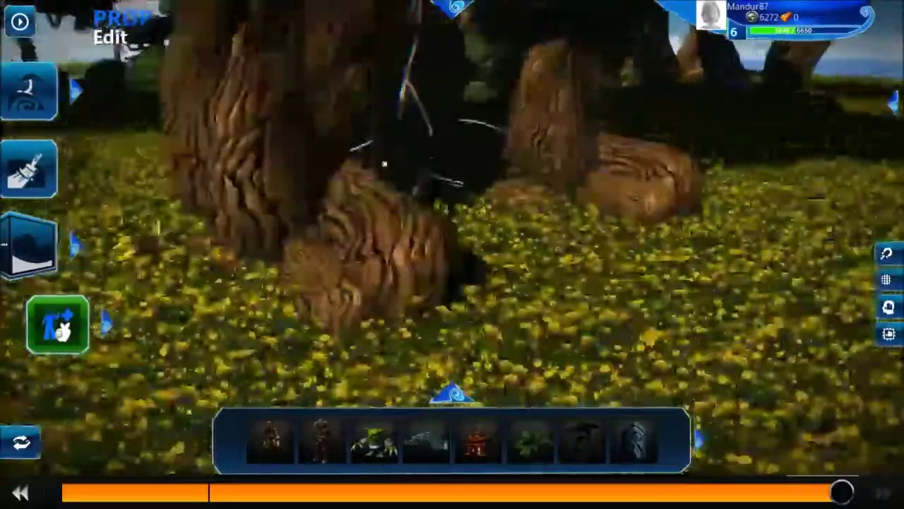
click(384, 165)
scroll(462, 201, down, 5)
key(r)
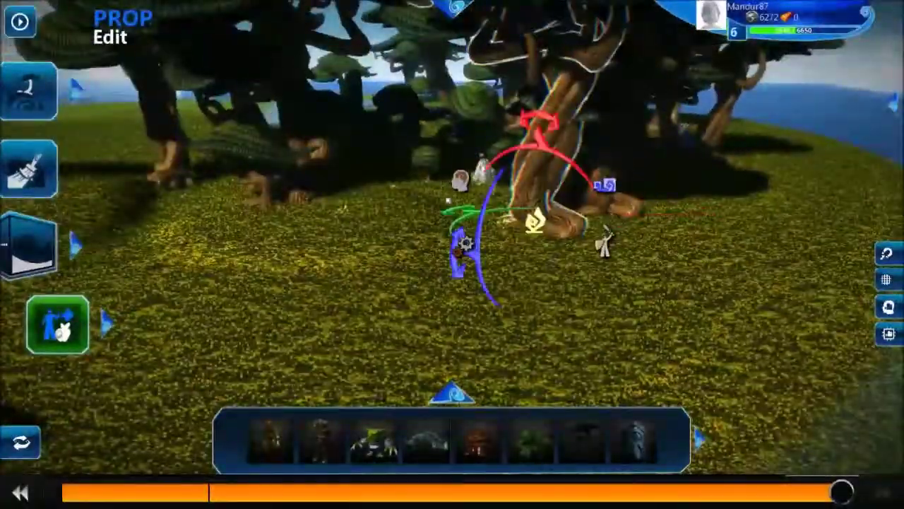
Step: Select the neighbouring tree farther back in the forest instead
click(425, 171)
key(d)
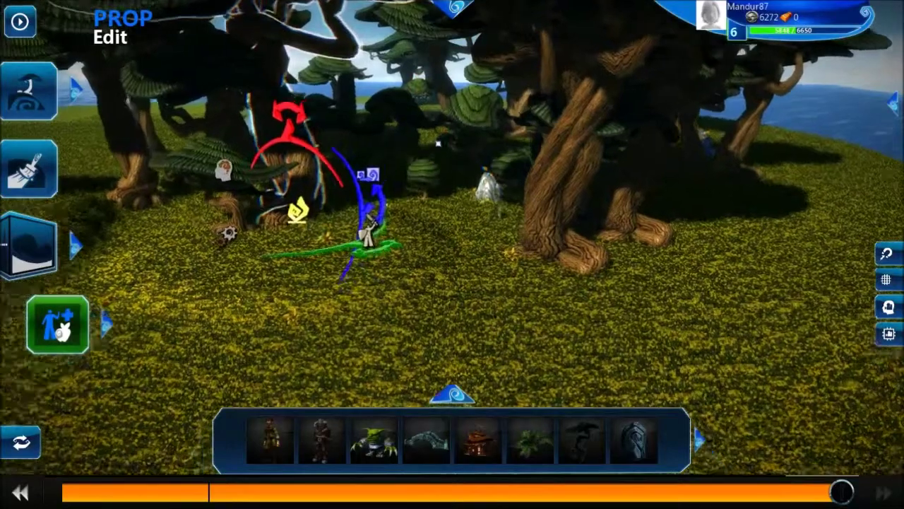
key(w)
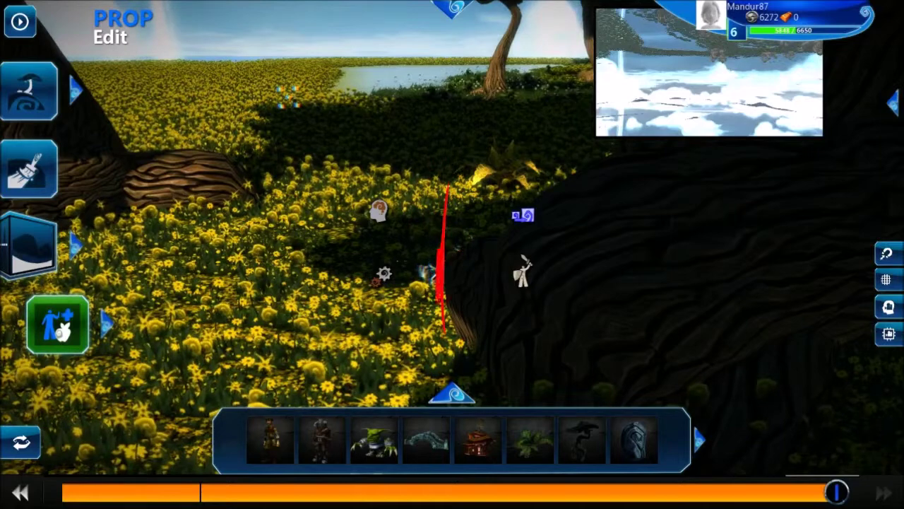
Step: Deselect the current prop, then select the character in the flower field, shift it farther back and scale it to 140%
click(467, 122)
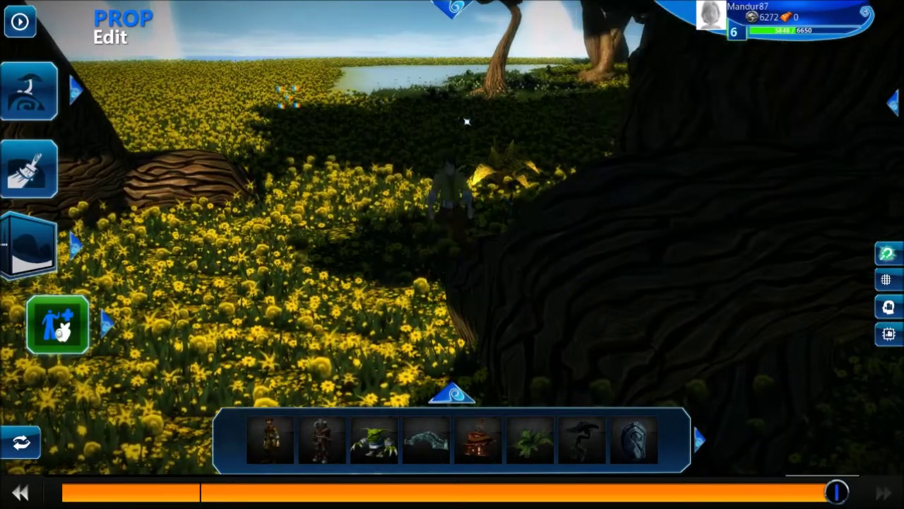
click(455, 170)
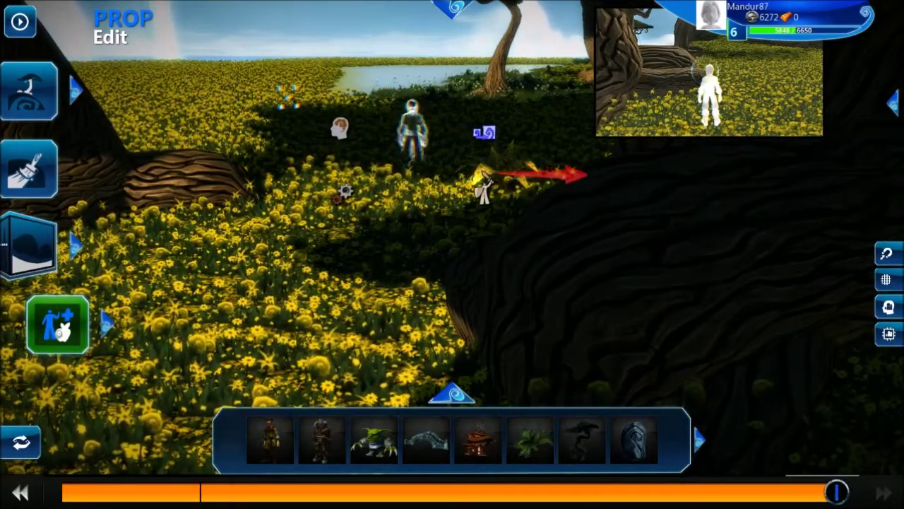
mouse_move(502, 133)
mouse_down()
mouse_move(565, 134)
mouse_move(459, 133)
mouse_move(582, 134)
mouse_move(491, 134)
mouse_up()
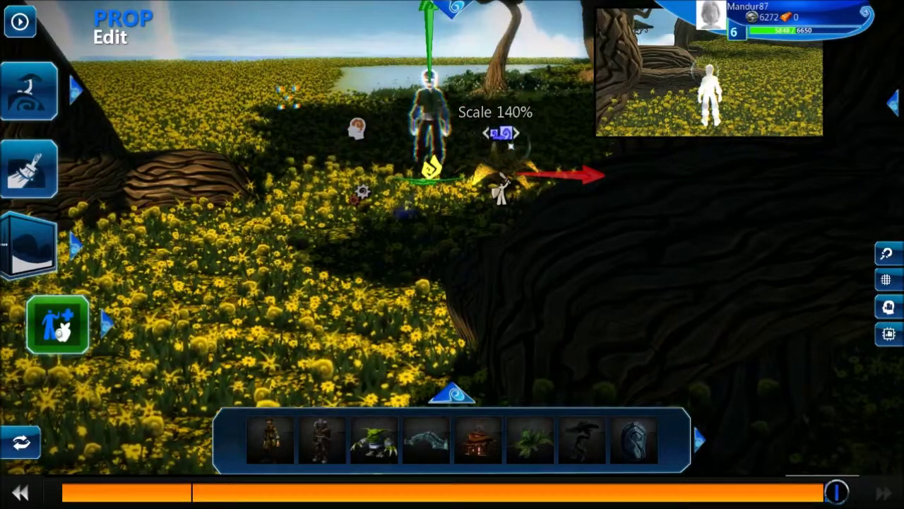